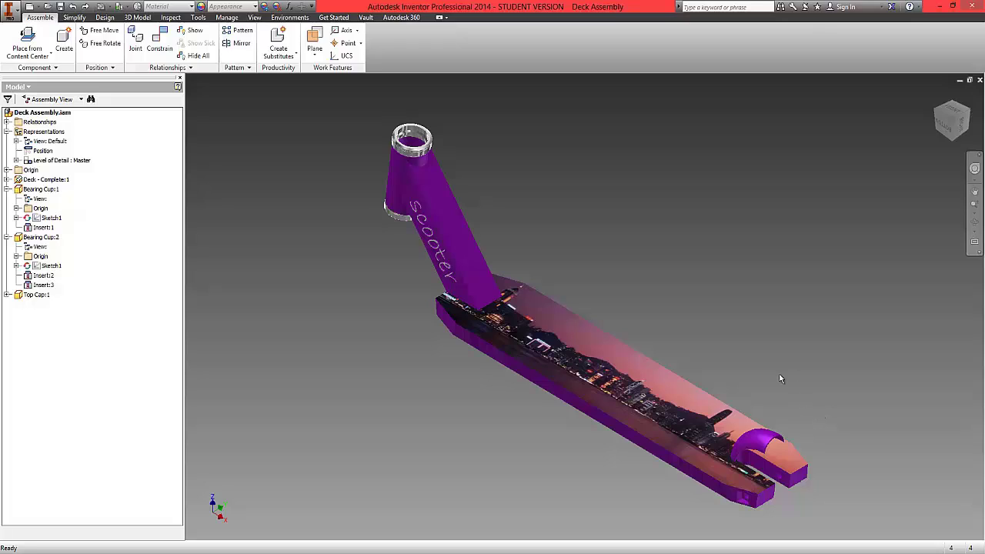
Step: Open the Orthographic Template drawing file from the Deck folder
click(9, 11)
click(36, 91)
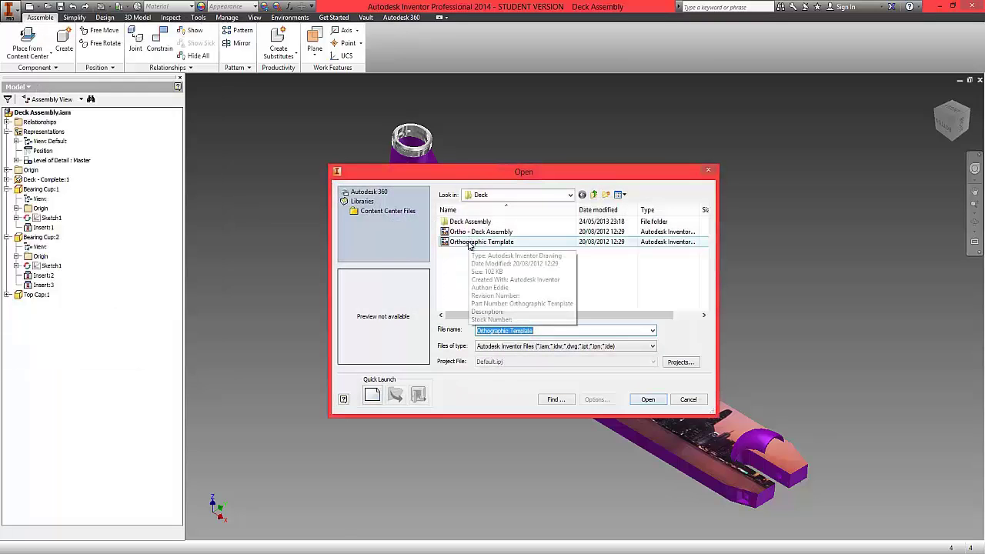
click(471, 243)
click(648, 399)
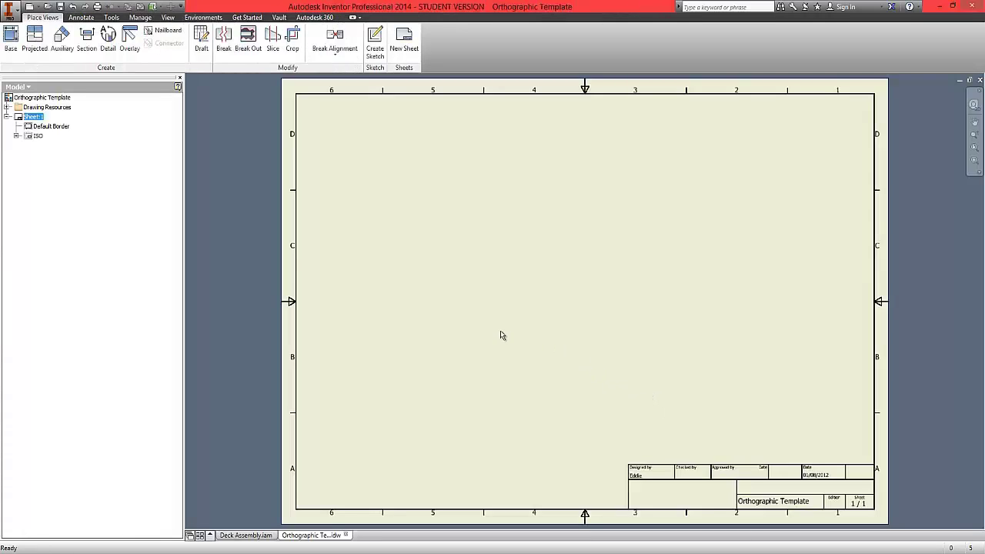
Step: Place a base view of the deck assembly in the Bottom orientation at 1:4 scale on the lower half of the sheet
click(12, 40)
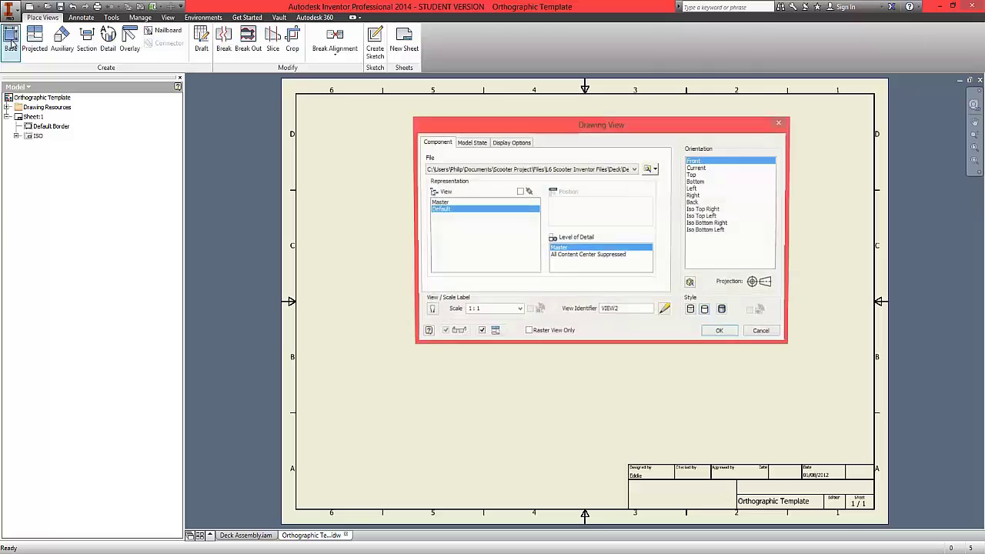
click(698, 167)
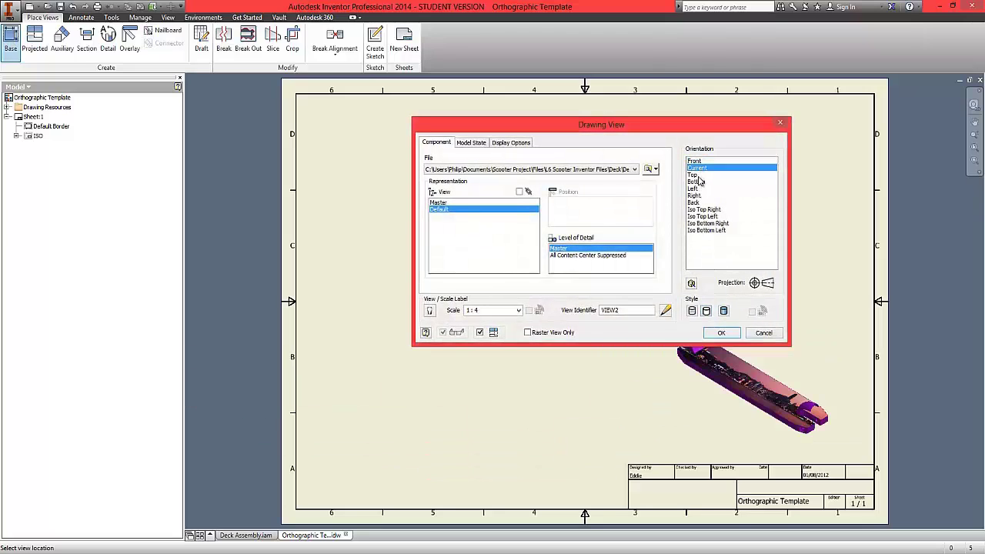
click(697, 175)
click(696, 182)
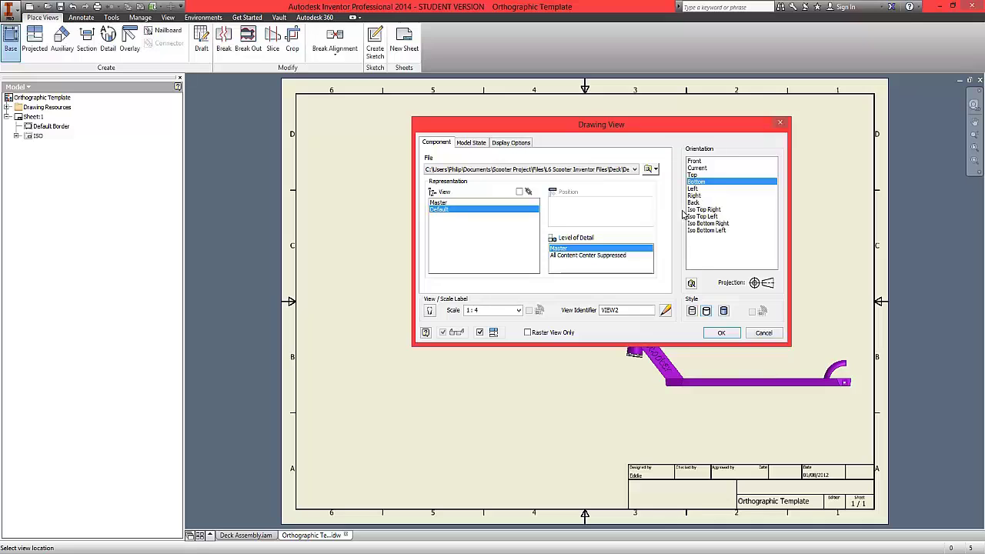
click(489, 378)
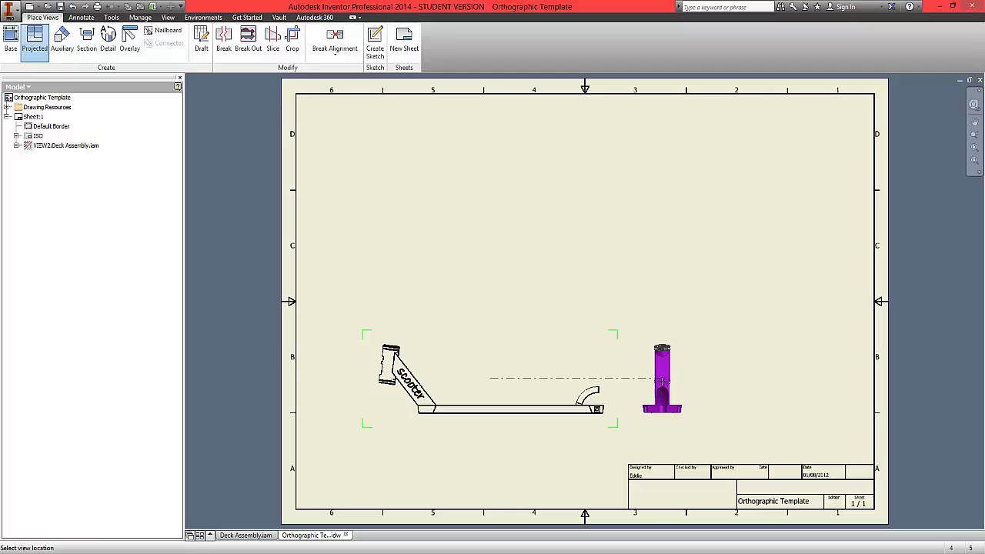
Step: Create projected end, plan and isometric views from the base view of the deck
click(661, 379)
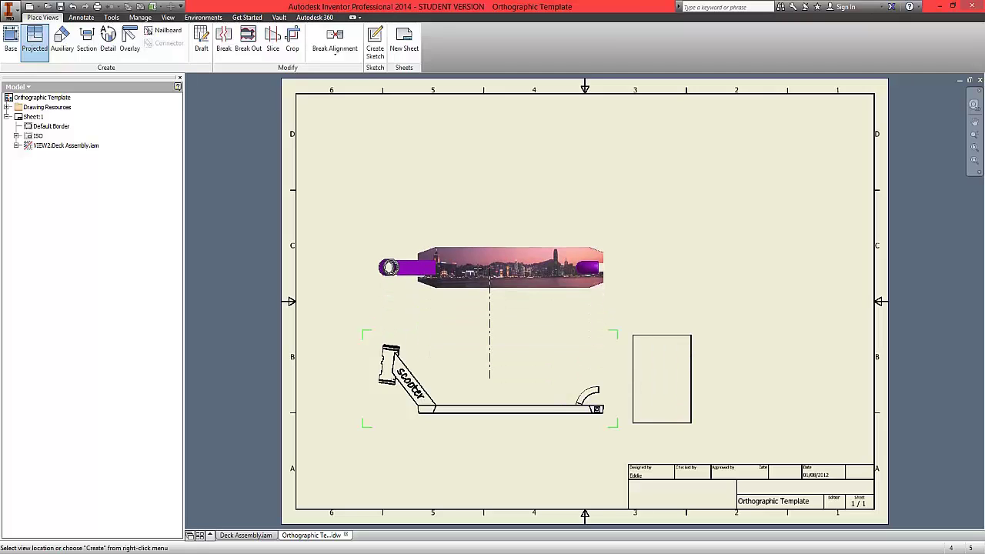
click(481, 267)
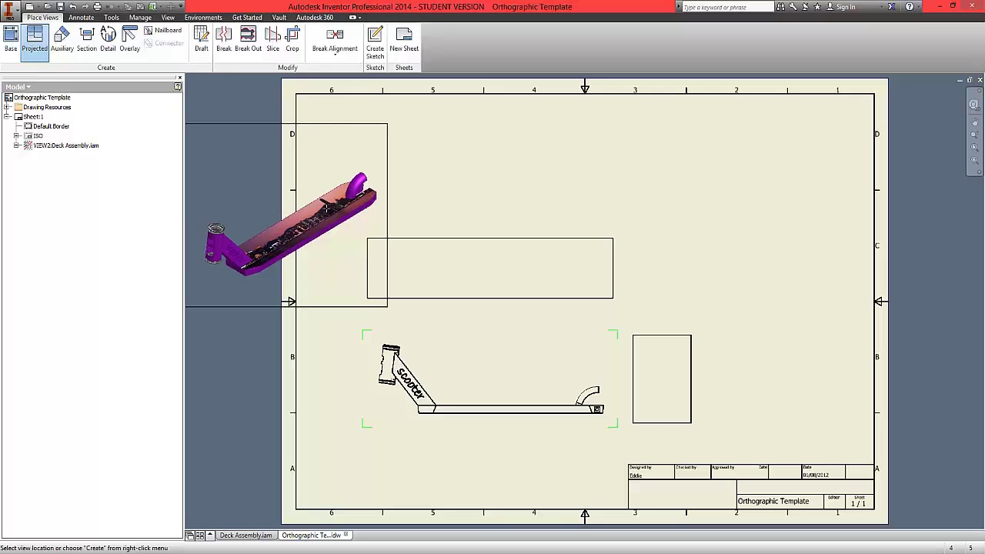
right_click(401, 199)
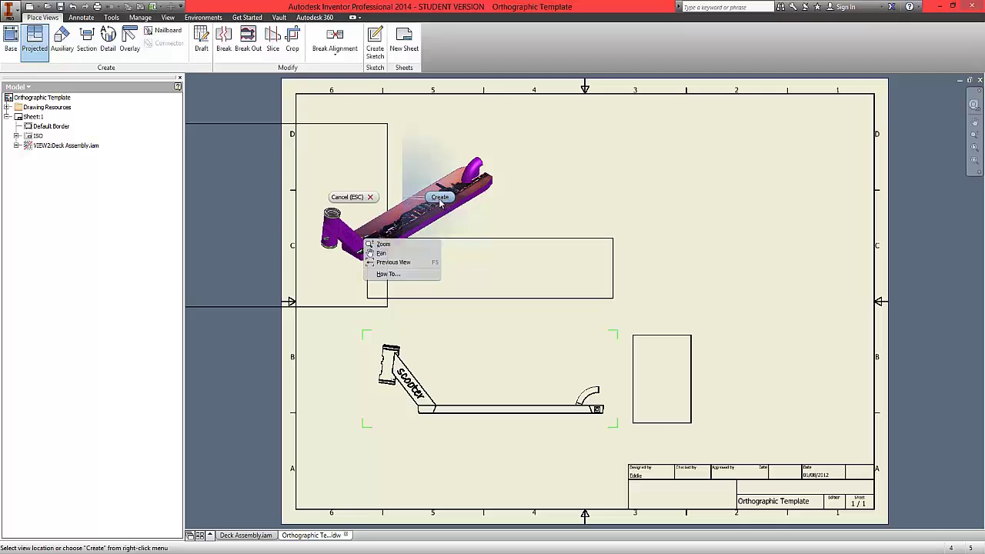
click(440, 199)
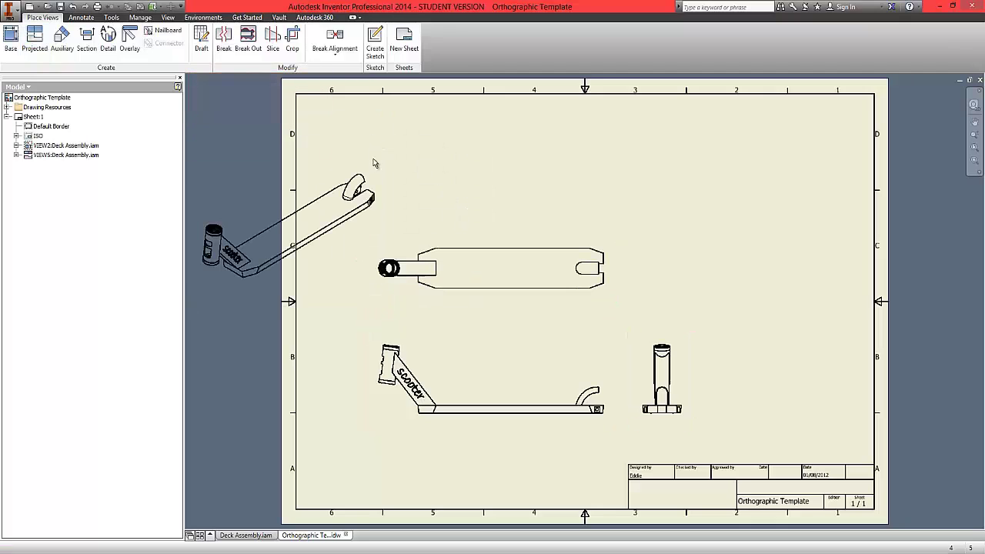
Step: Rearrange the views, with the isometric in the sheet's lower corner, the base view above it and the end view farther from the base view
drag(380, 170, 483, 401)
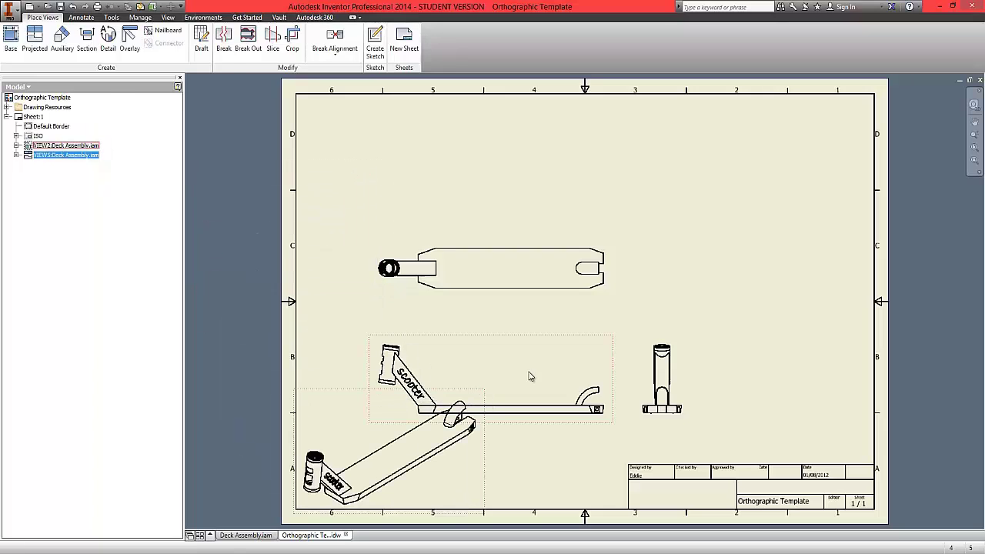
drag(594, 343, 607, 204)
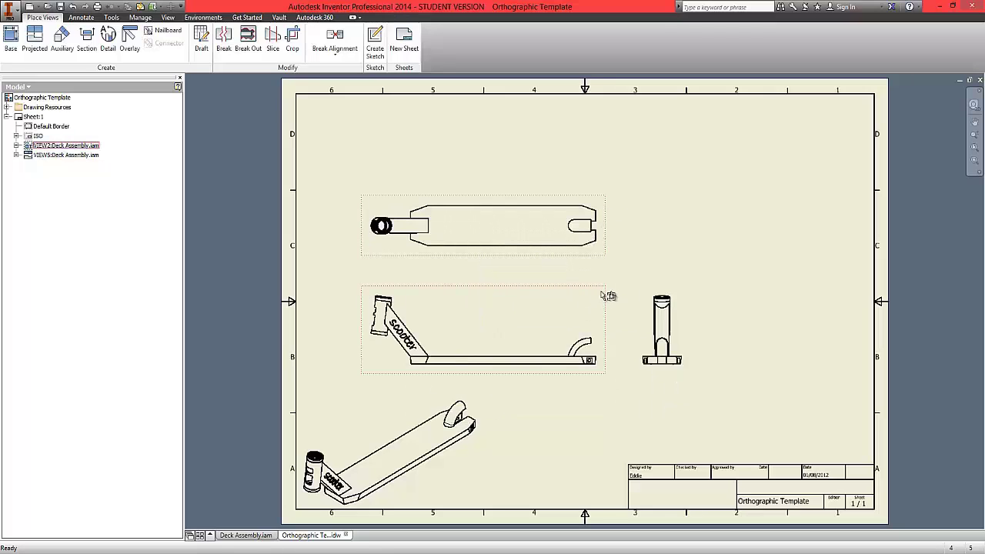
drag(608, 296, 629, 286)
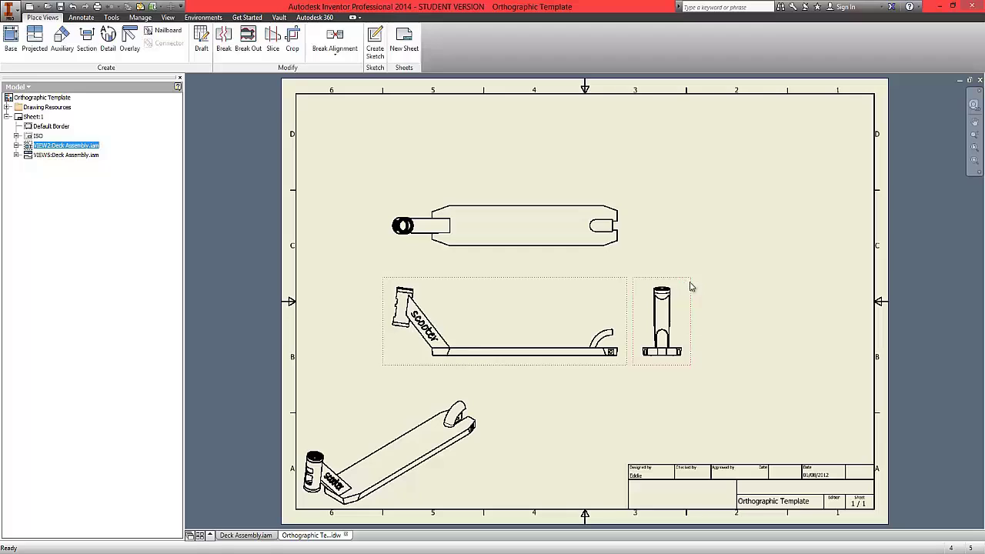
drag(690, 286, 711, 286)
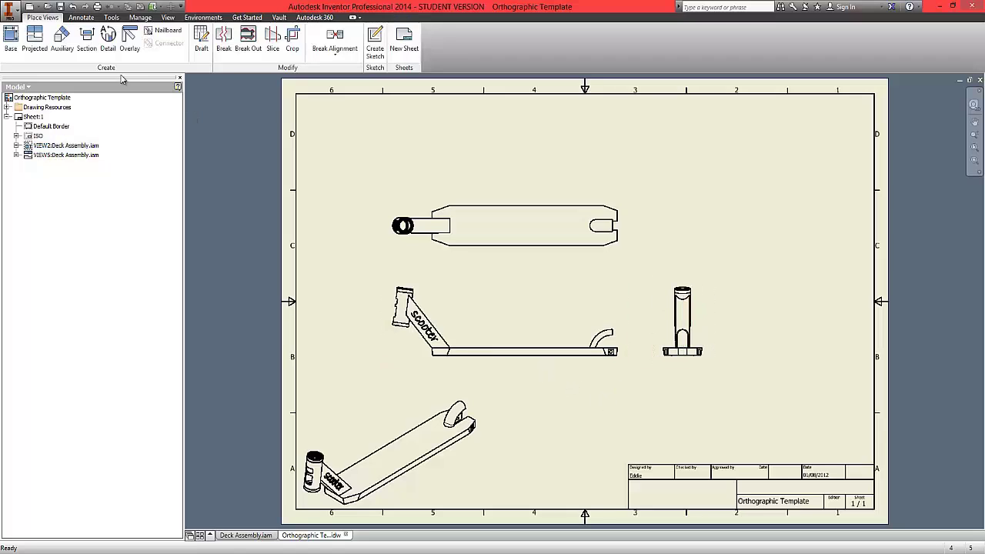
Step: Draw a section line through the base view along the centre axis of the tilted head tube
click(88, 47)
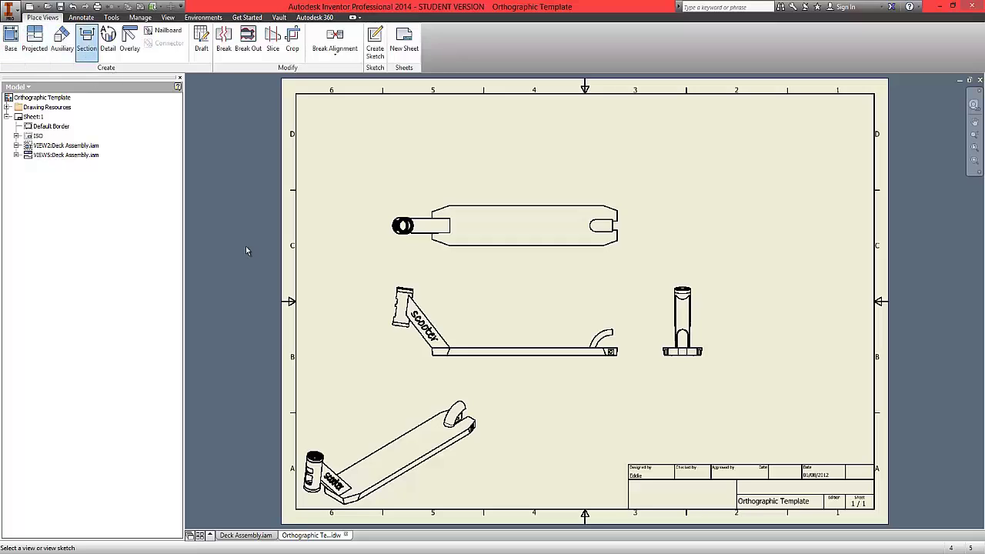
click(459, 287)
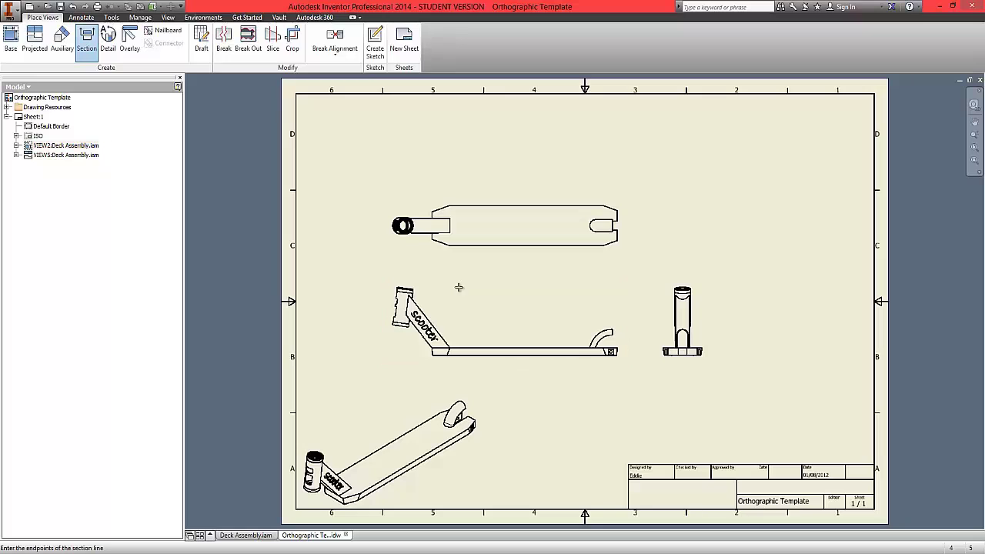
scroll(400, 301, up, 3)
scroll(399, 301, up, 2)
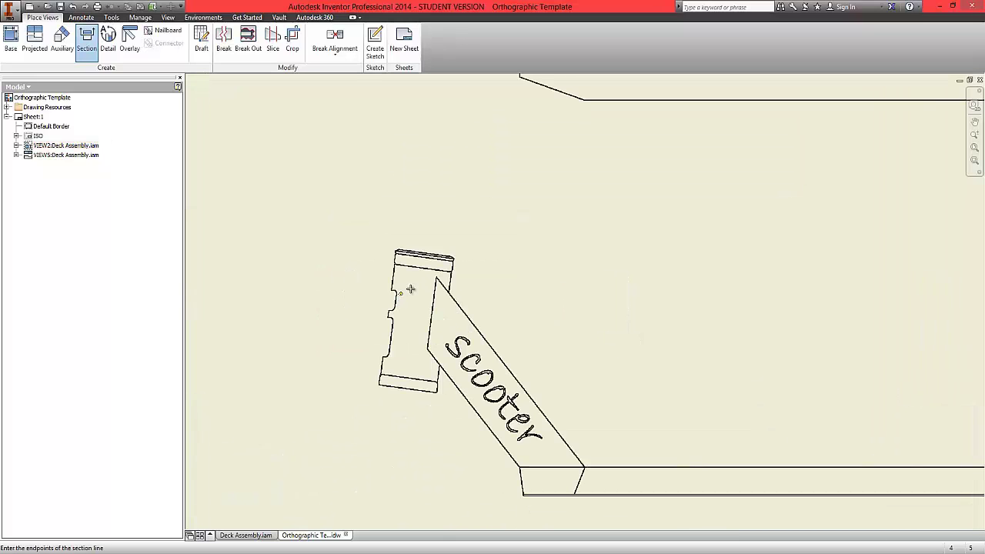
click(427, 226)
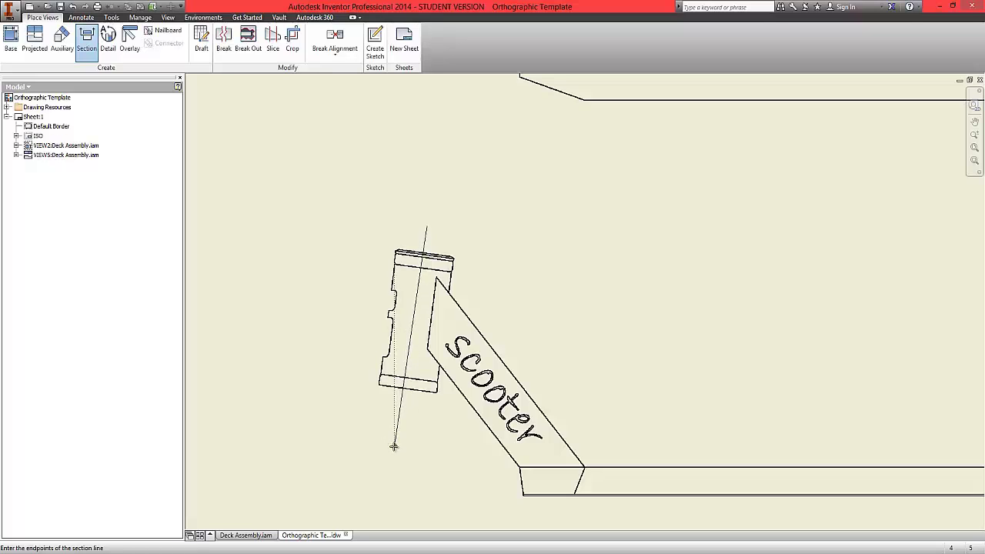
click(393, 447)
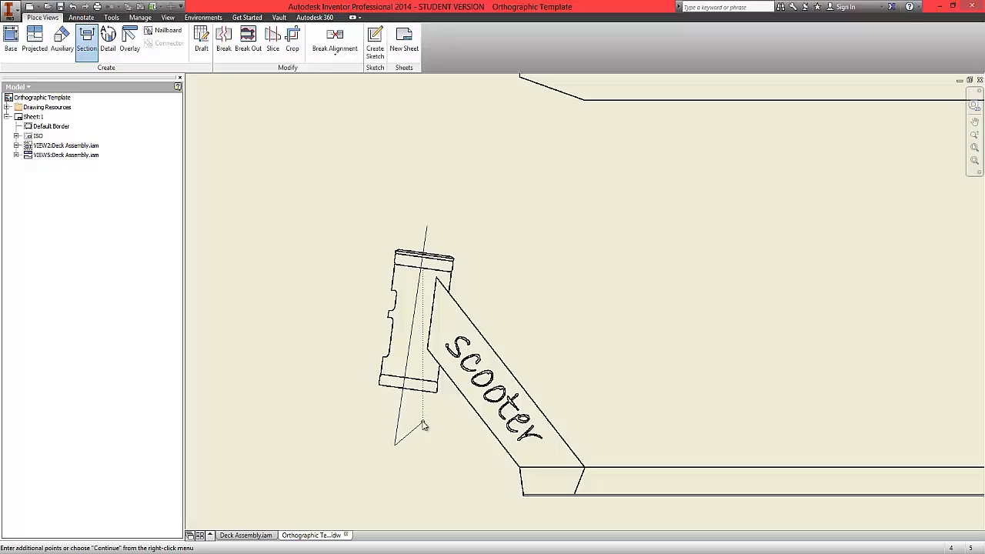
Step: Finish the section line and place the full-depth section view at 1:4 scale beside the head tube
right_click(423, 420)
click(468, 422)
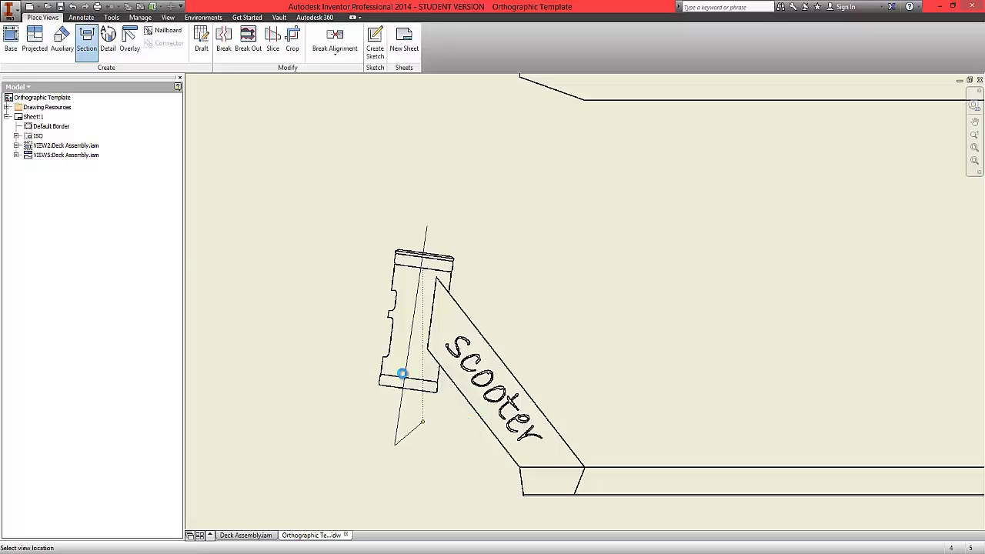
scroll(415, 331, down, 5)
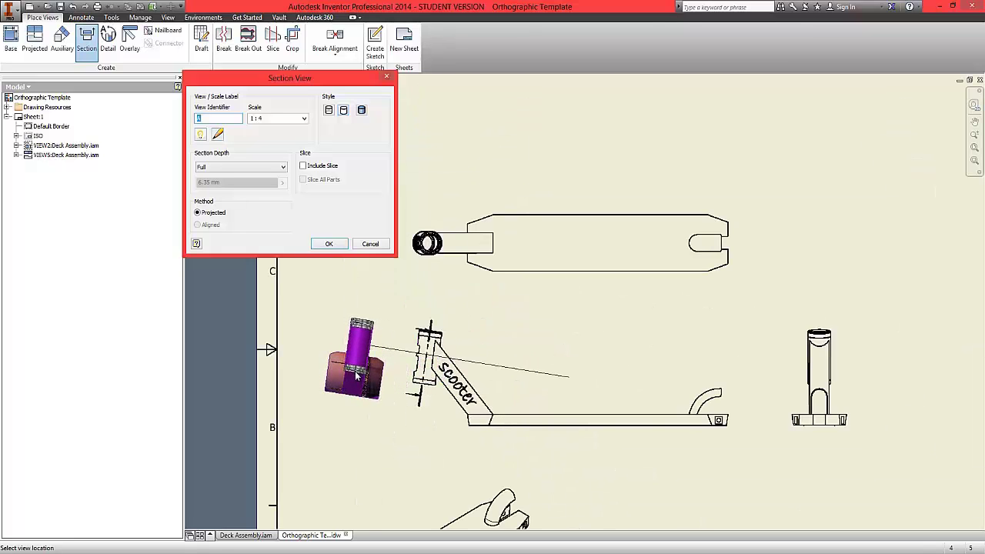
click(357, 375)
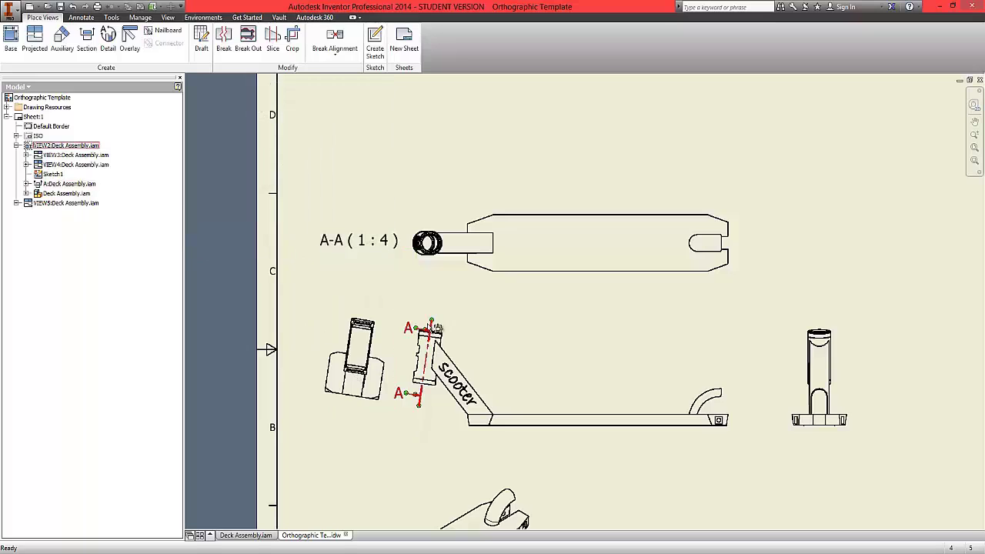
Step: Extend section line A-A farther above the head tube and reverse its viewing direction
scroll(400, 354, up, 3)
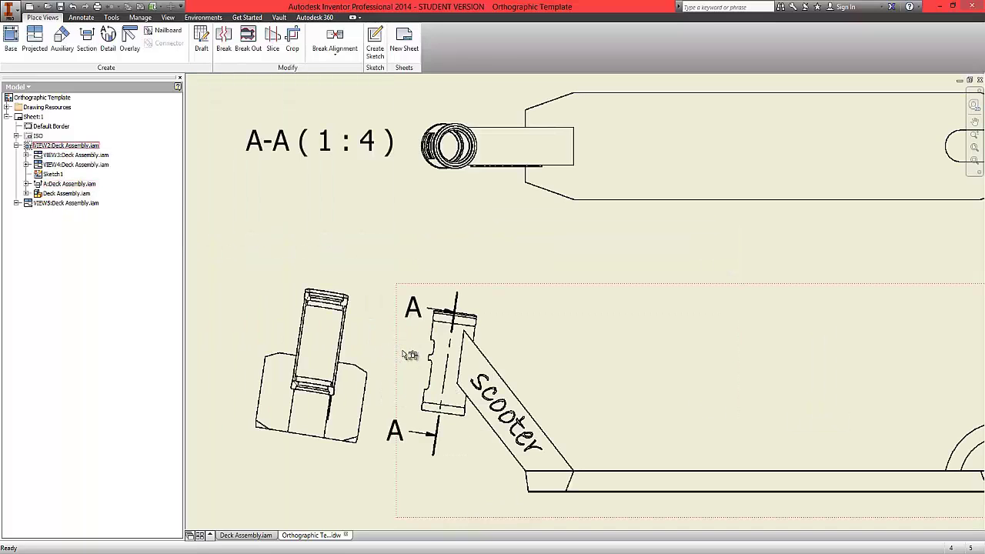
click(429, 310)
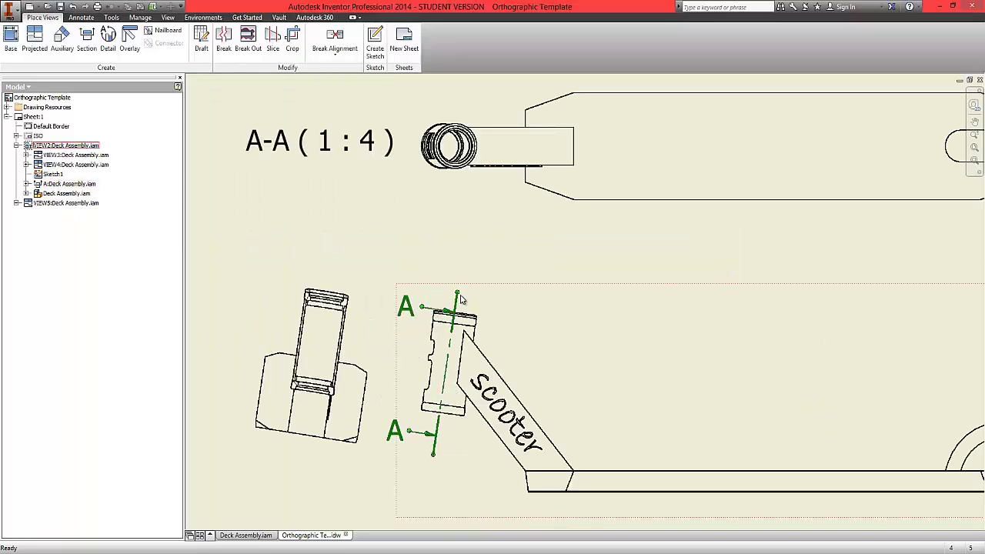
drag(458, 294, 456, 276)
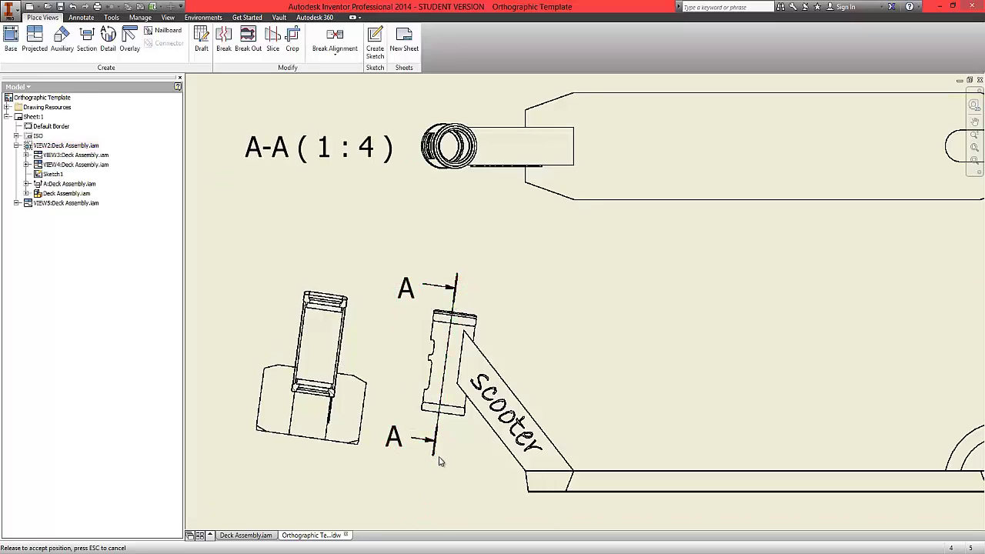
right_click(454, 288)
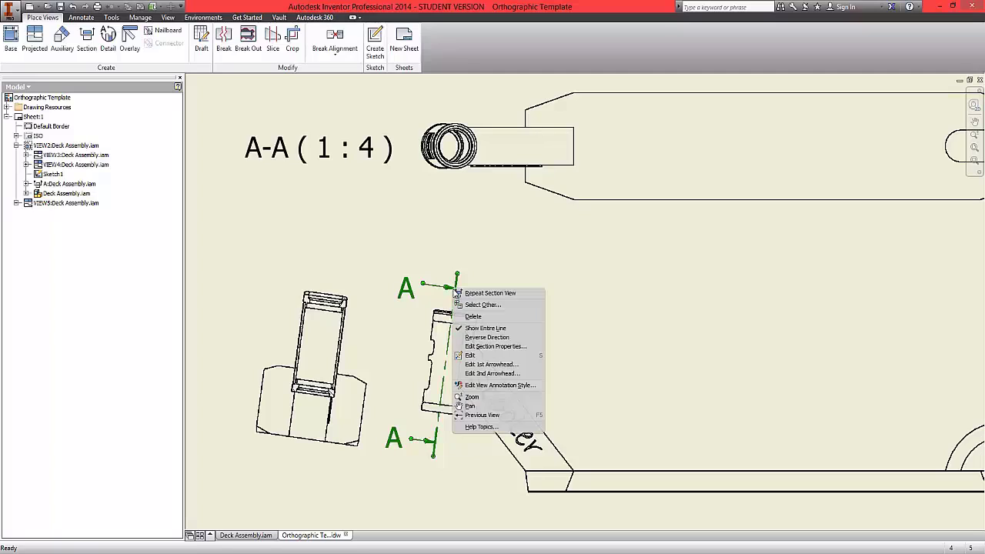
click(484, 337)
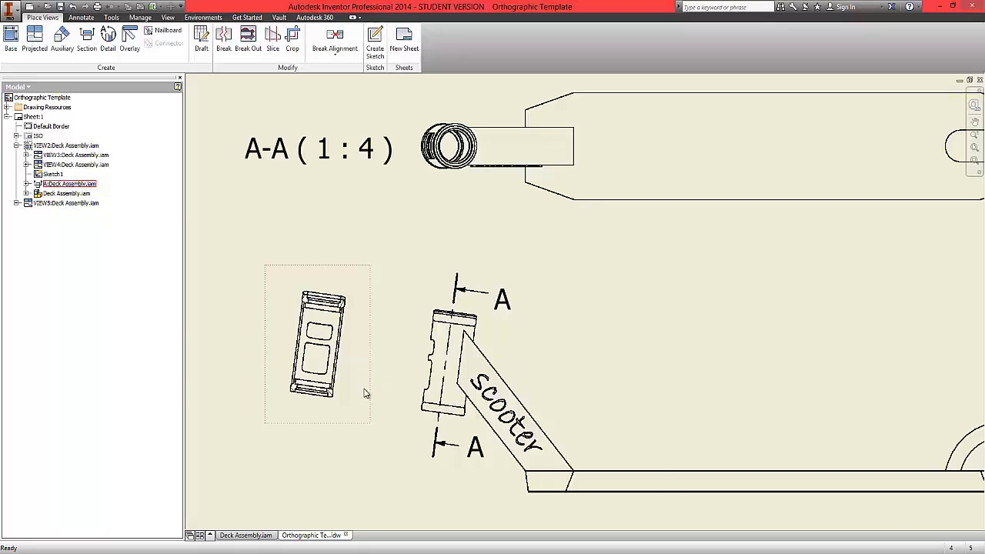
Step: Turn on the base view's label and set its view identifier to ELEVATION
scroll(365, 393, up, 3)
key(Home)
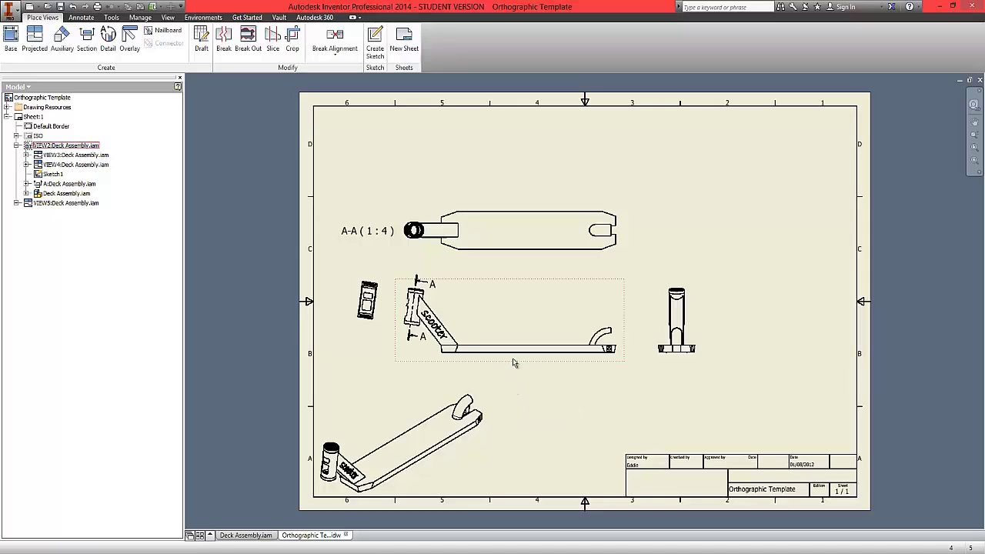
double_click(503, 301)
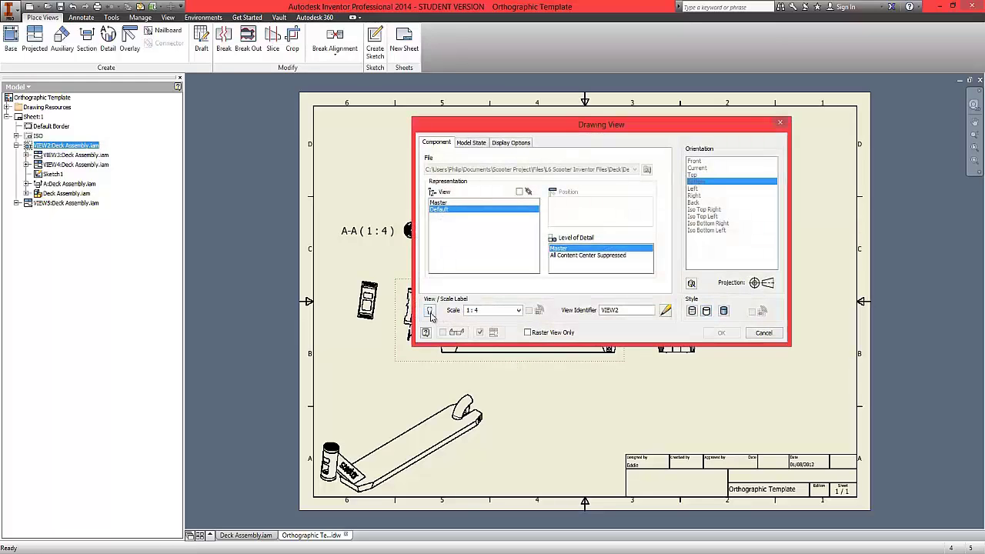
click(430, 311)
drag(631, 311, 572, 318)
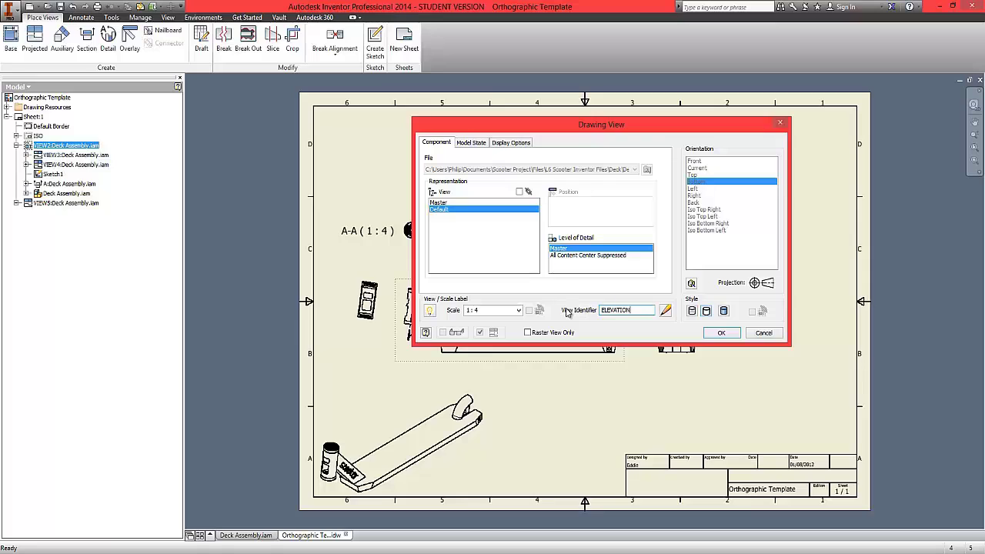
Step: Remove the scale from the ELEVATION label text, apply the view changes and move the label below the view
click(665, 311)
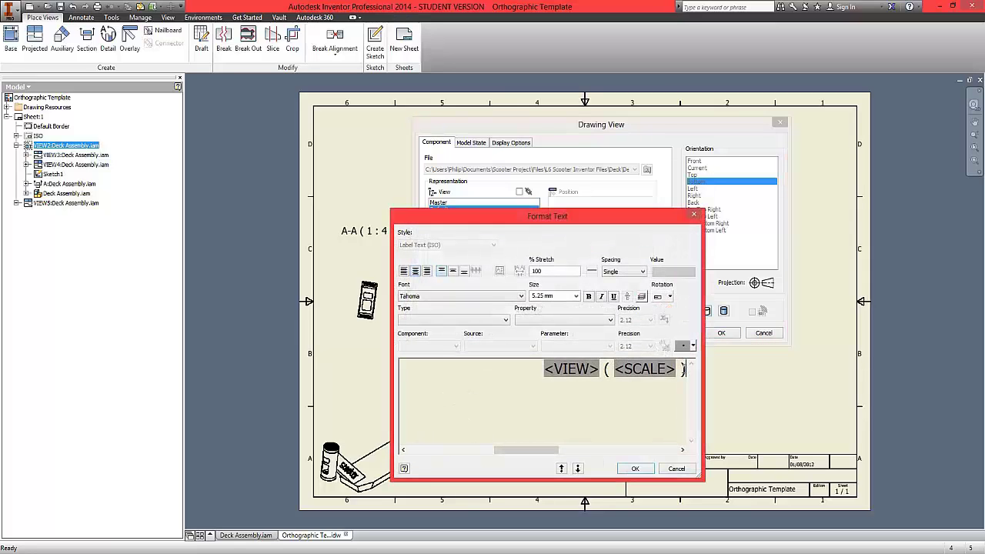
key(BackSpace)
key(BackSpace)
key(BackSpace)
key(BackSpace)
key(BackSpace)
key(BackSpace)
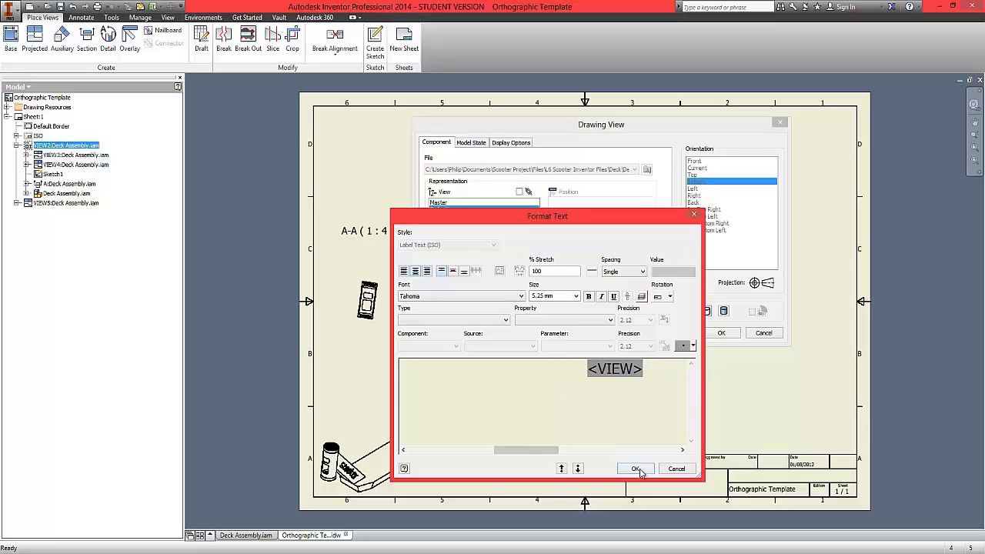
click(636, 469)
click(721, 334)
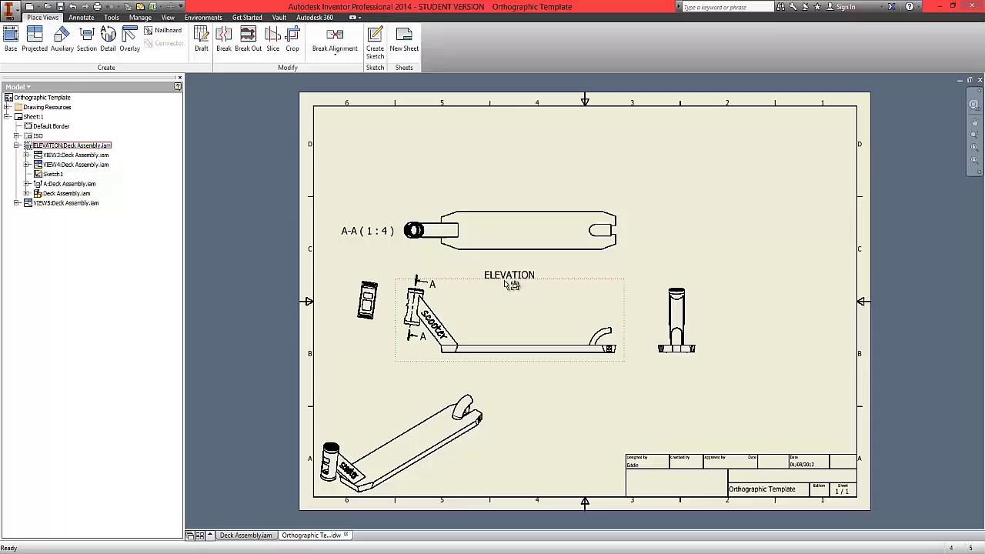
drag(506, 289, 517, 371)
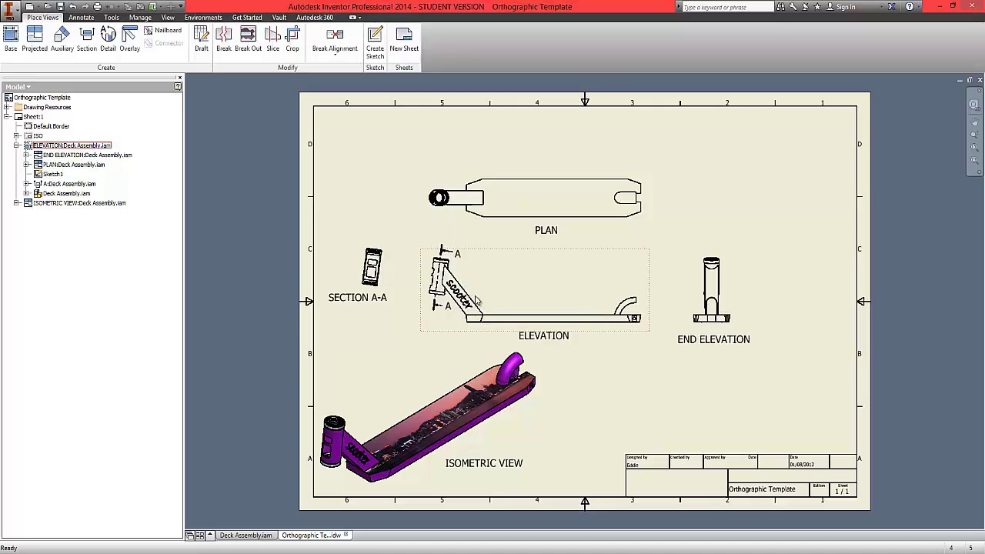
Step: Place an auxiliary view of the ELEVATION view at 1:4 scale, projected from the sloped neck edge to the area above END ELEVATION
click(63, 51)
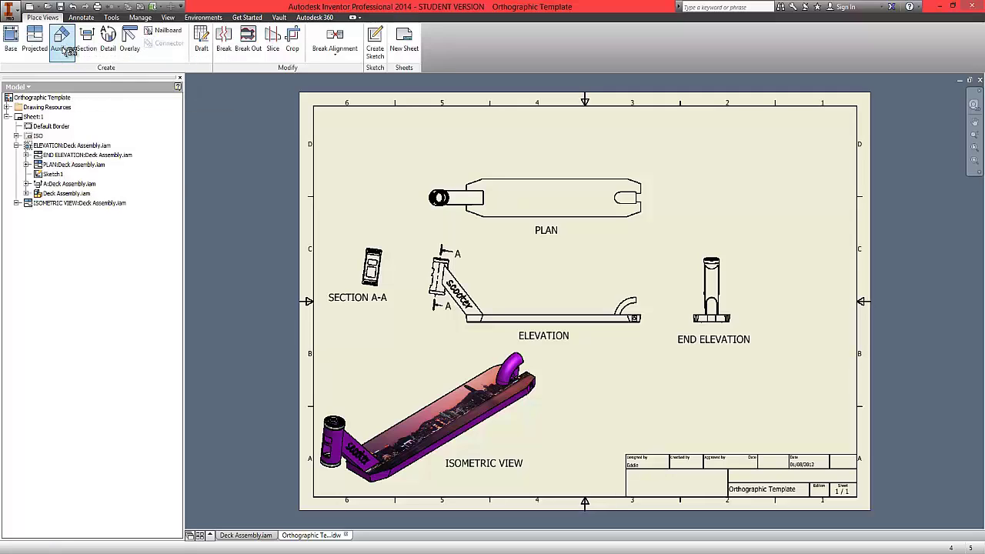
click(521, 281)
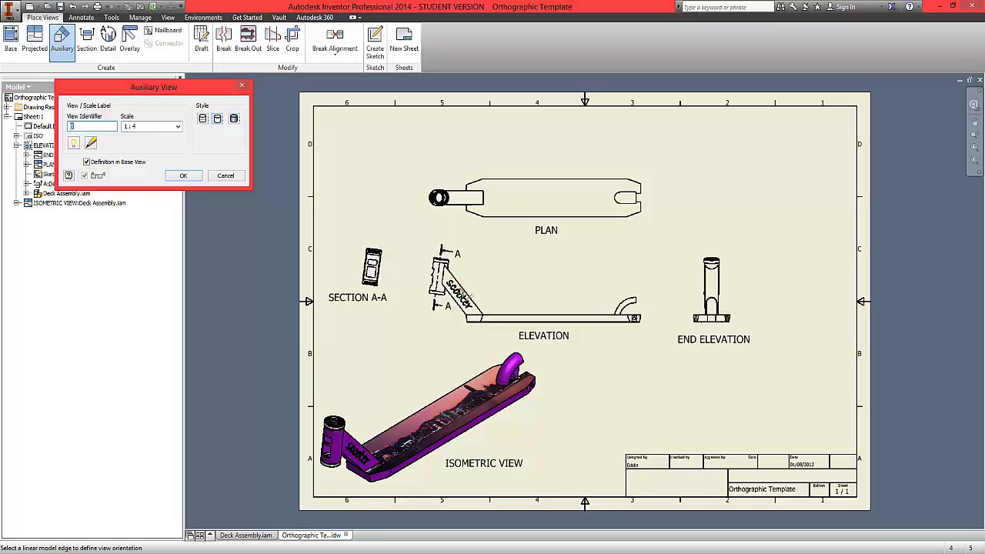
click(476, 307)
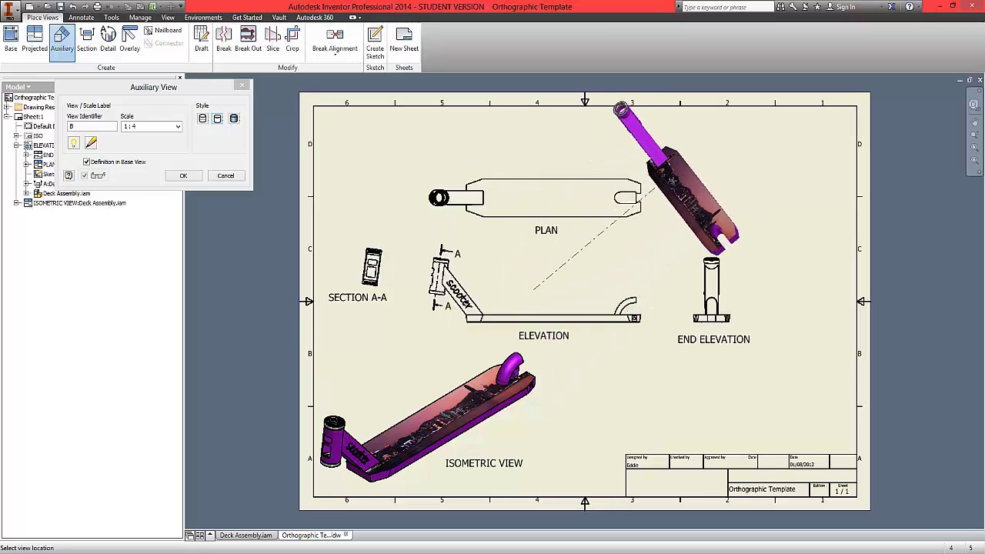
click(672, 186)
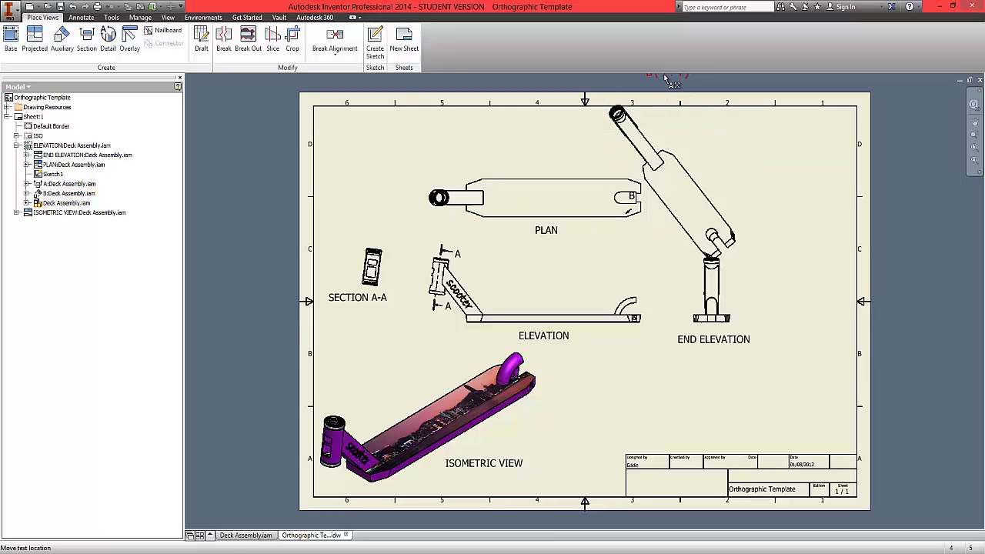
Step: Space out the END ELEVATION, PLAN and auxiliary views to clear overlaps, with label B placed below the auxiliary view
drag(666, 77, 737, 198)
drag(743, 296, 803, 295)
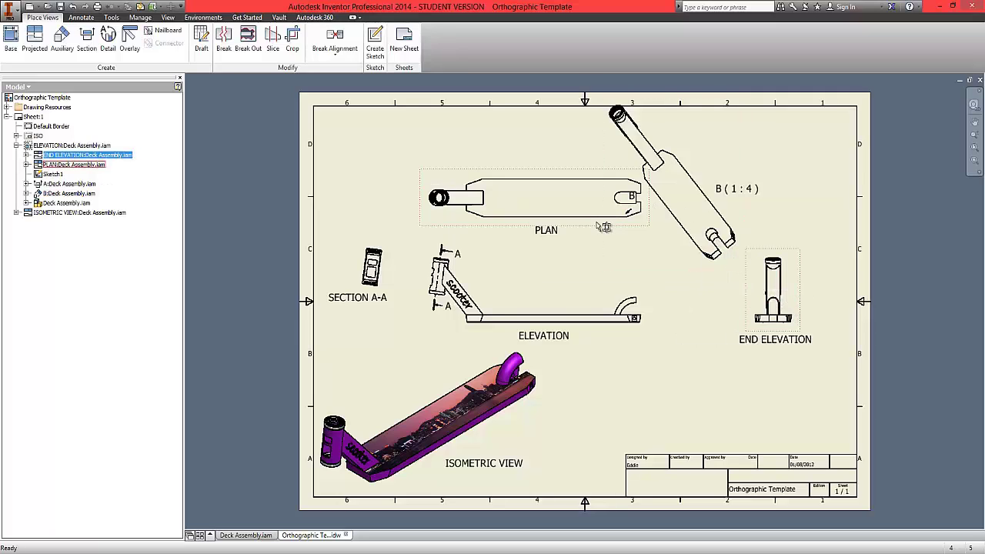
drag(603, 228, 604, 237)
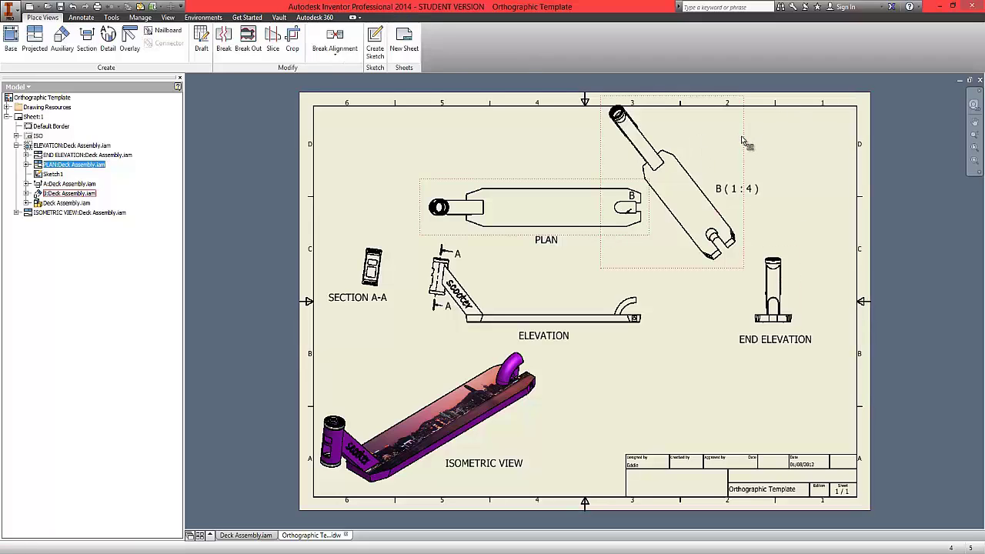
drag(741, 142, 744, 151)
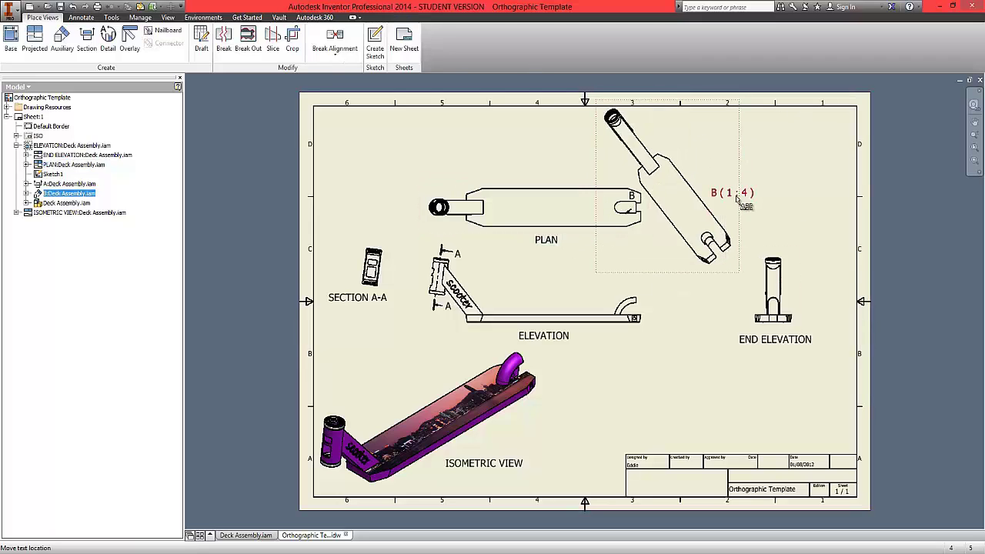
drag(739, 198, 707, 283)
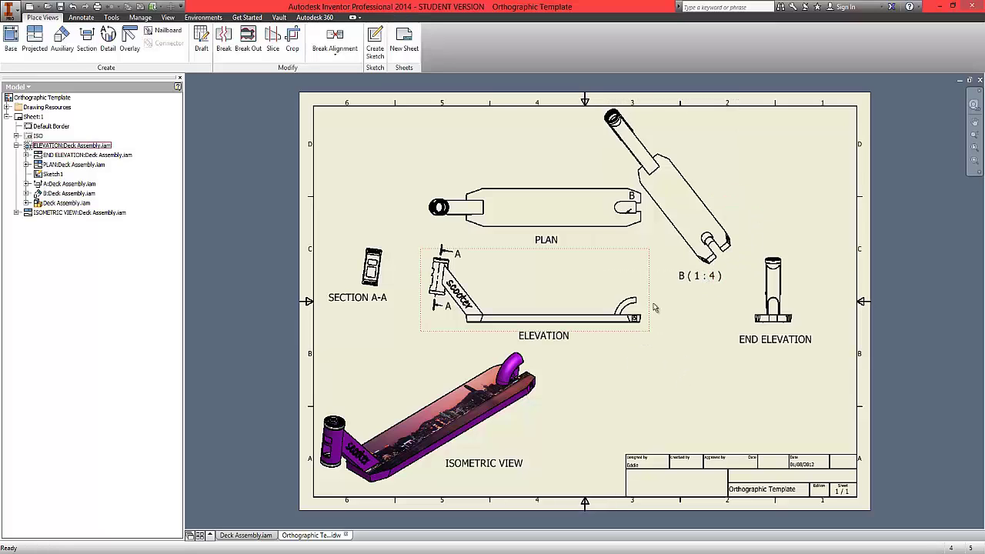
Step: Start a break-out on the ELEVATION view bounded by the sketched circle around the rear fender, with From Point depth
scroll(633, 323, down, 5)
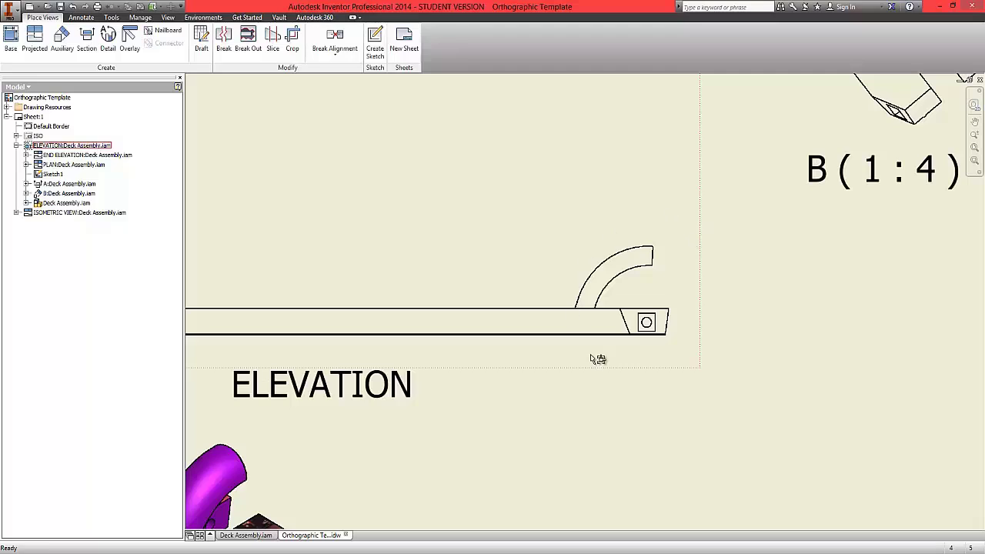
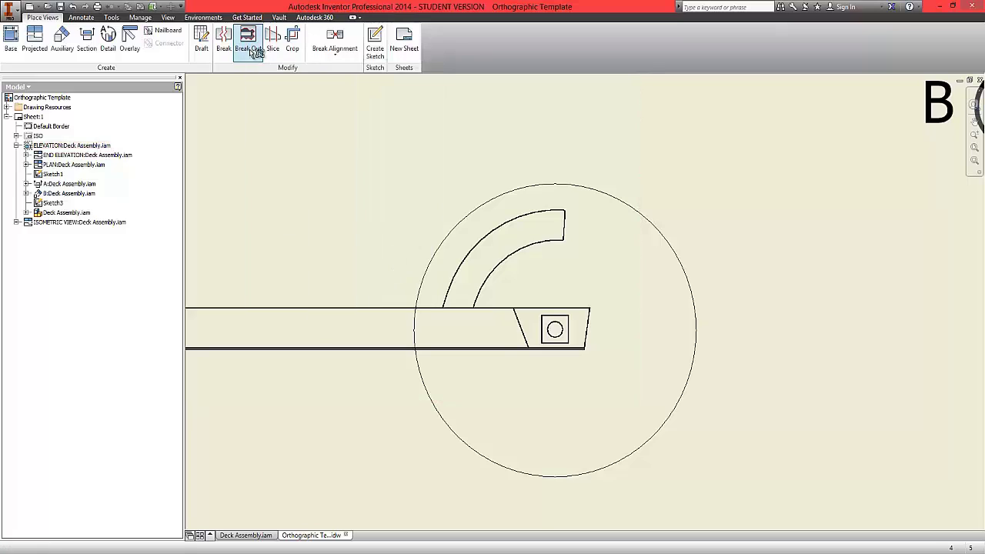
click(389, 214)
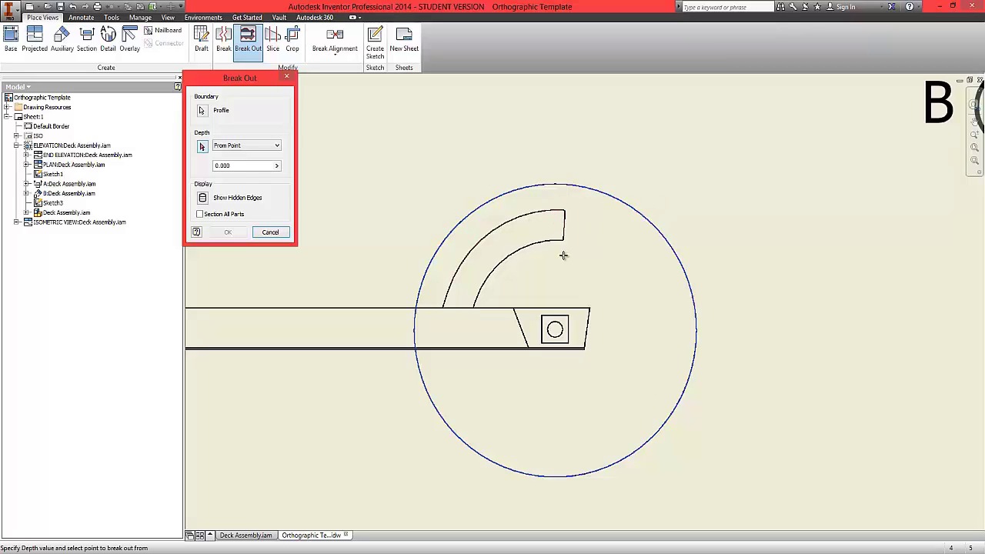
scroll(566, 276, down, 3)
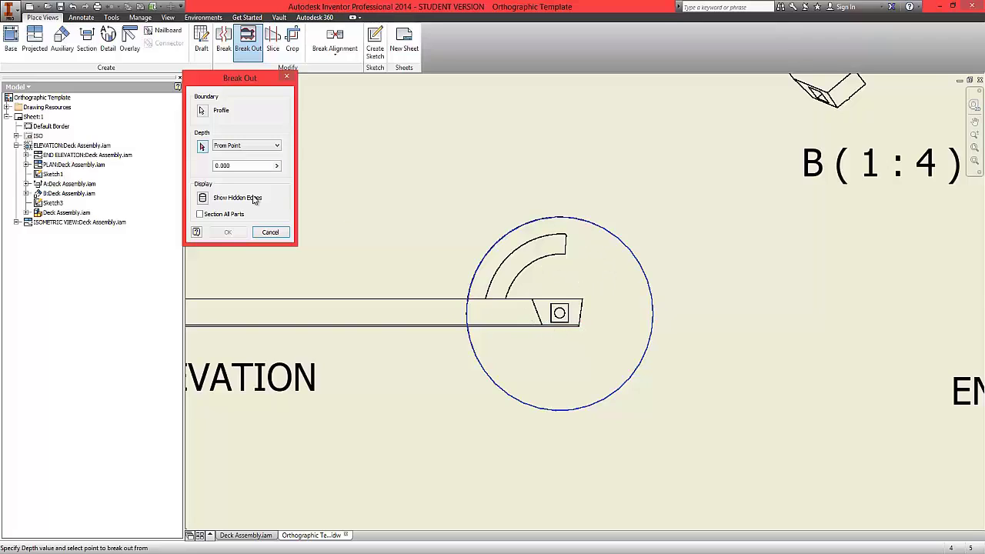
click(258, 146)
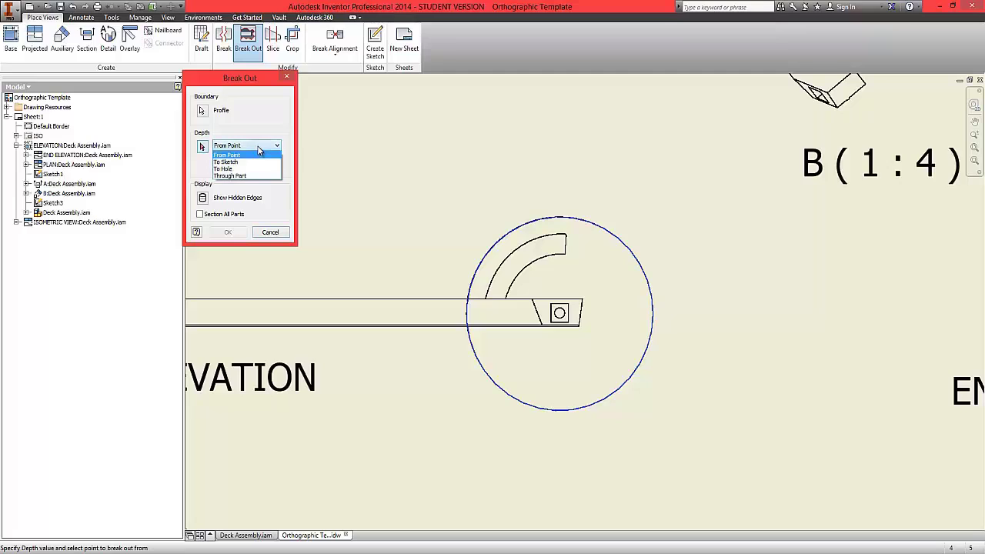
click(252, 155)
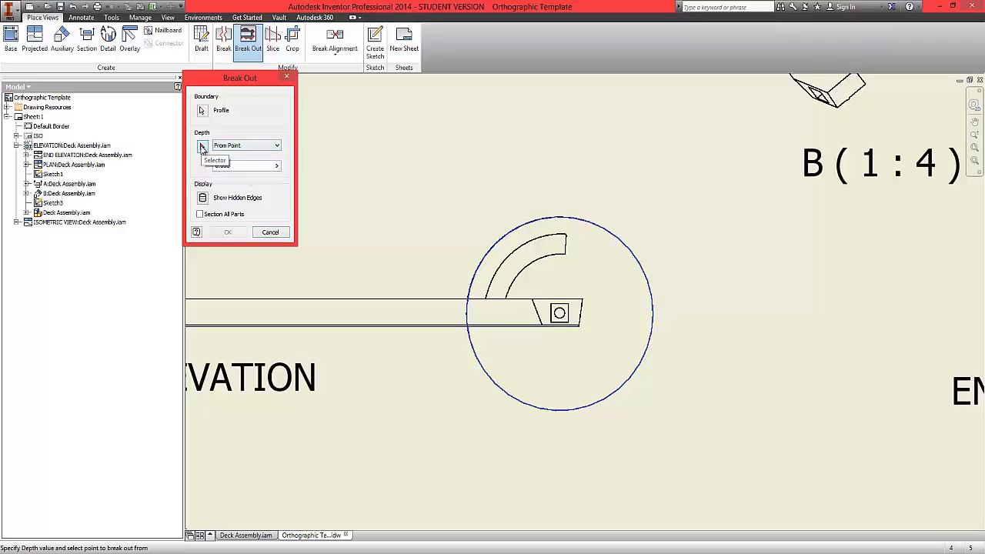
Step: Set the break-out depth from a point on the fender's base edge in the isometric view and create the break-out
click(202, 148)
scroll(686, 439, down, 4)
scroll(479, 506, up, 2)
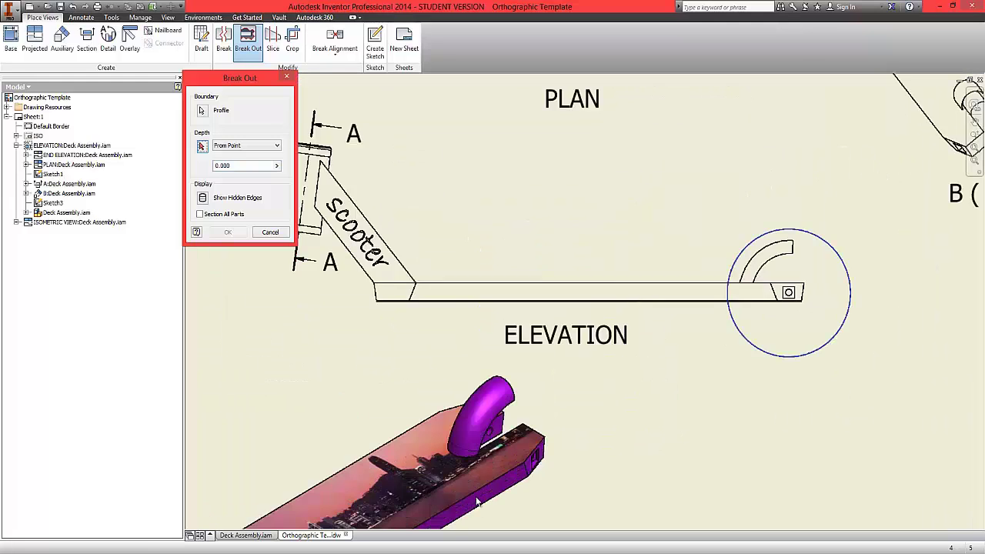
scroll(479, 501, up, 2)
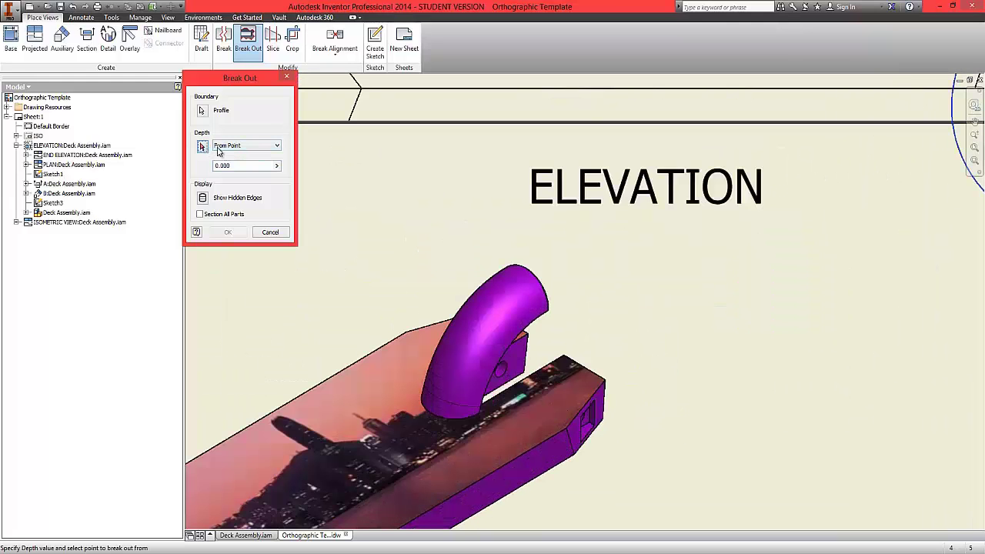
click(202, 147)
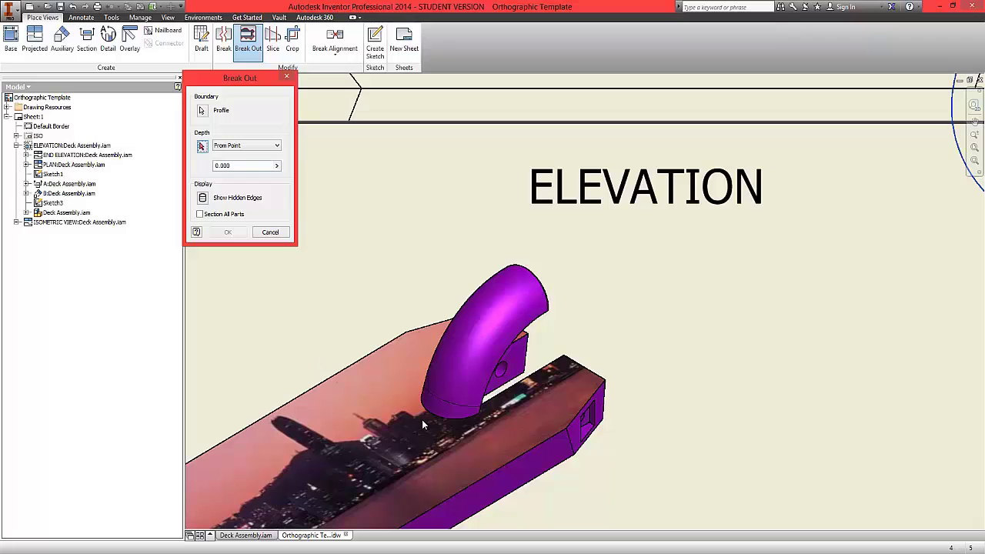
click(203, 146)
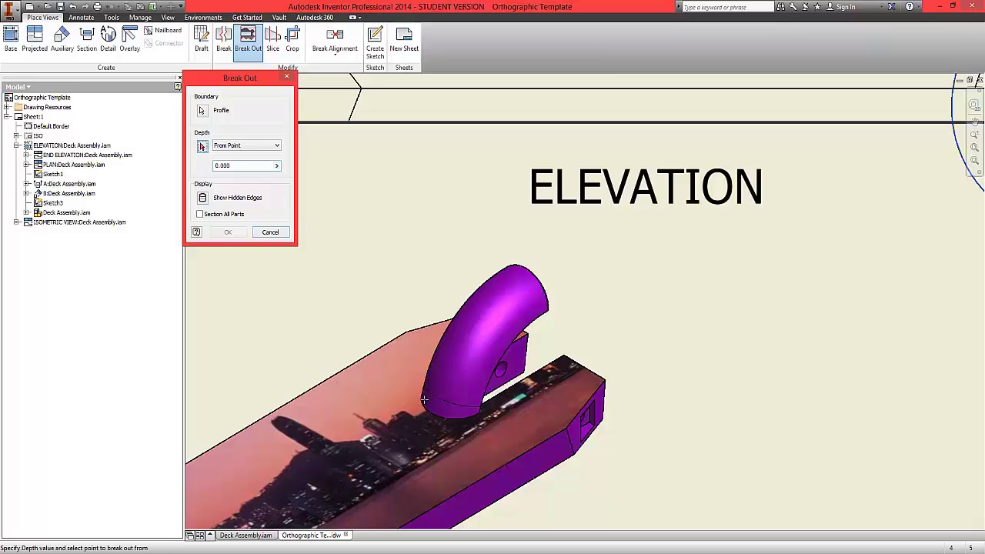
scroll(429, 415, up, 3)
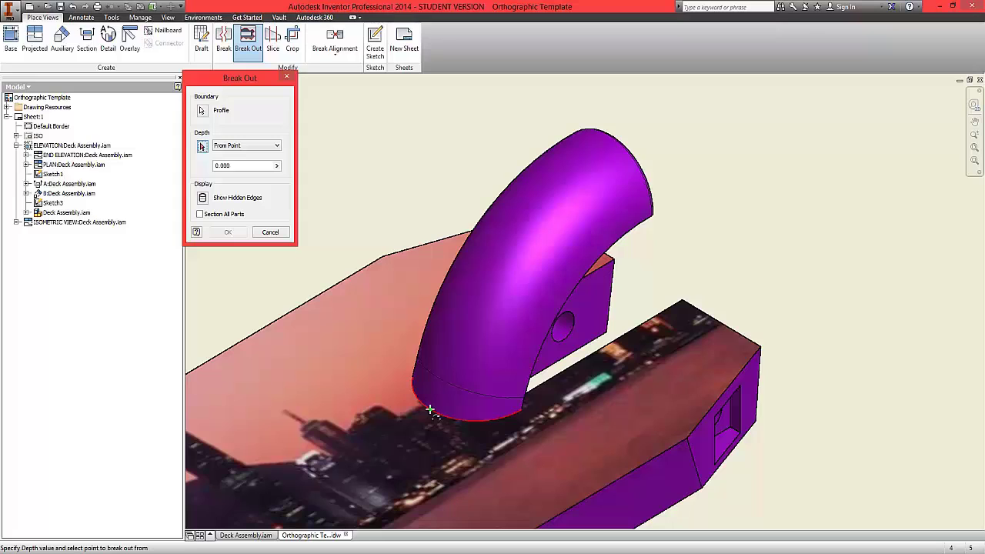
click(430, 410)
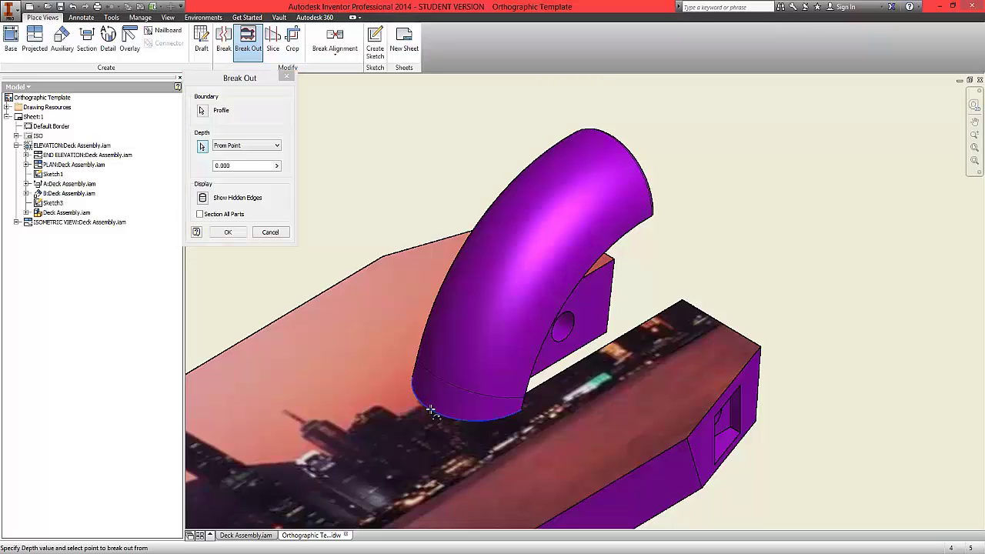
scroll(430, 407, down, 5)
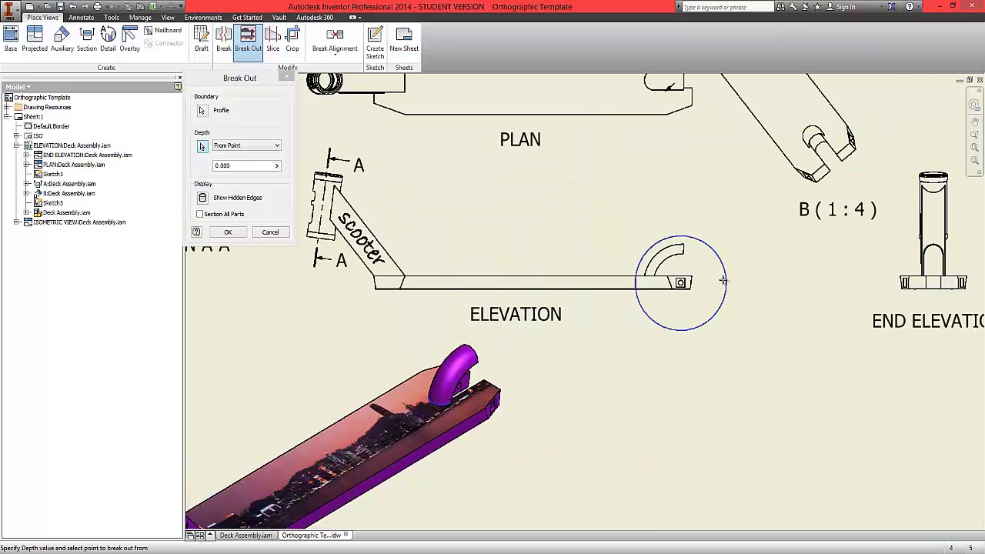
scroll(723, 281, up, 3)
click(229, 232)
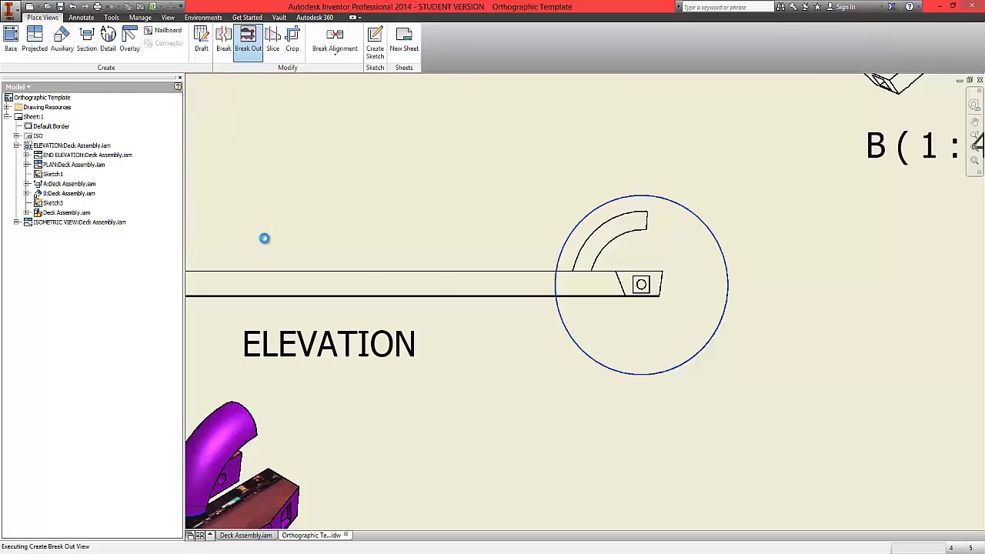
scroll(710, 273, up, 2)
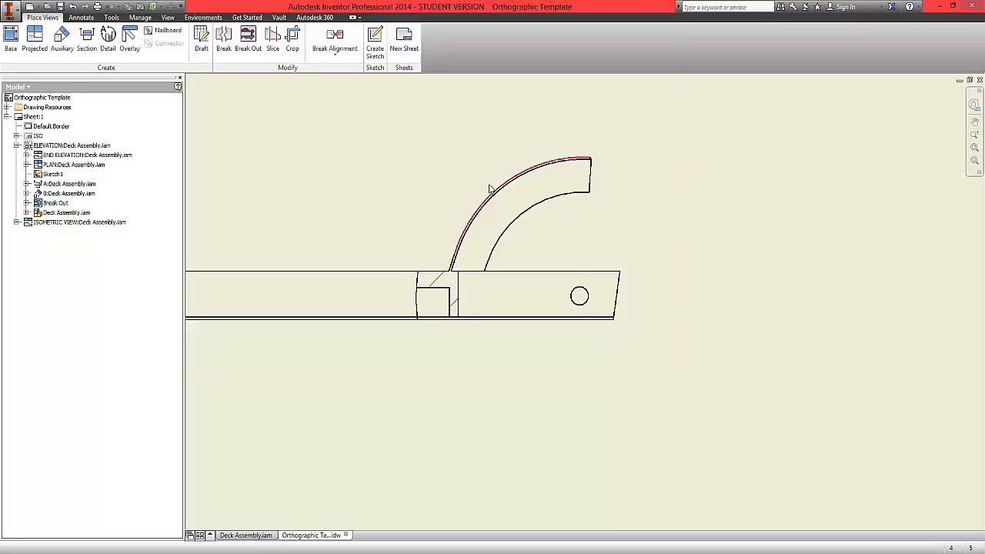
scroll(416, 435, down, 4)
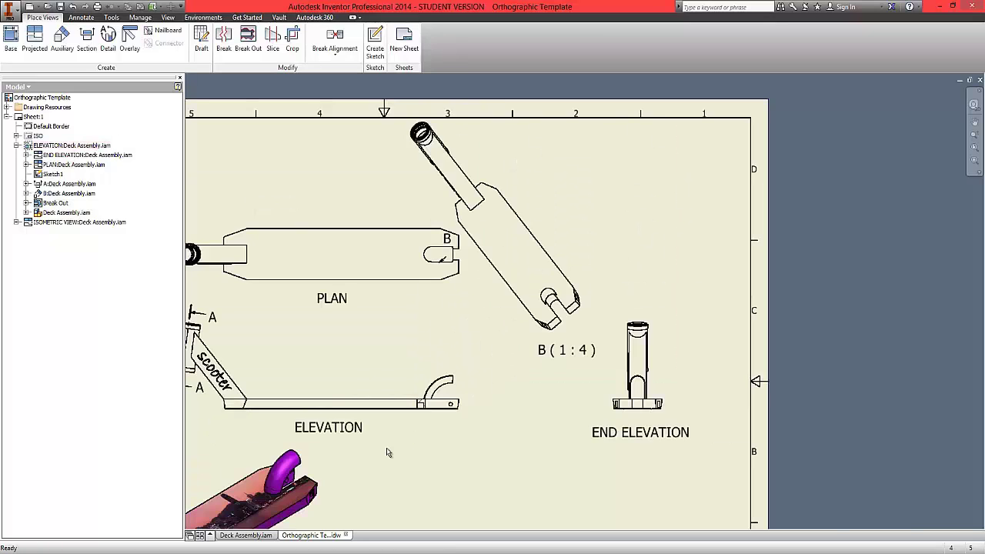
scroll(270, 502, up, 5)
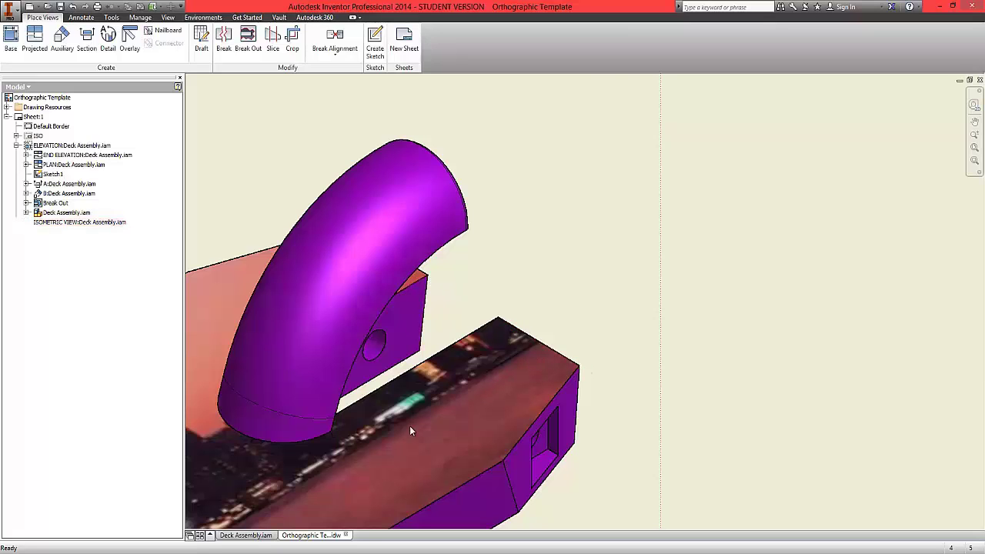
scroll(750, 433, up, 3)
scroll(759, 438, down, 6)
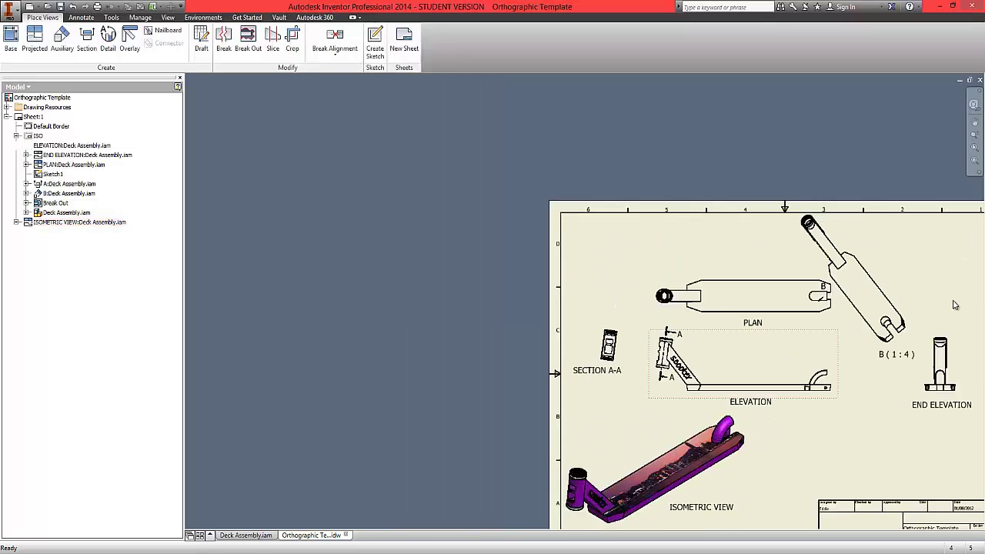
Step: Dimension the vertical offset of the deck's upper chamfered corner at the head tube end of the PLAN view
click(976, 146)
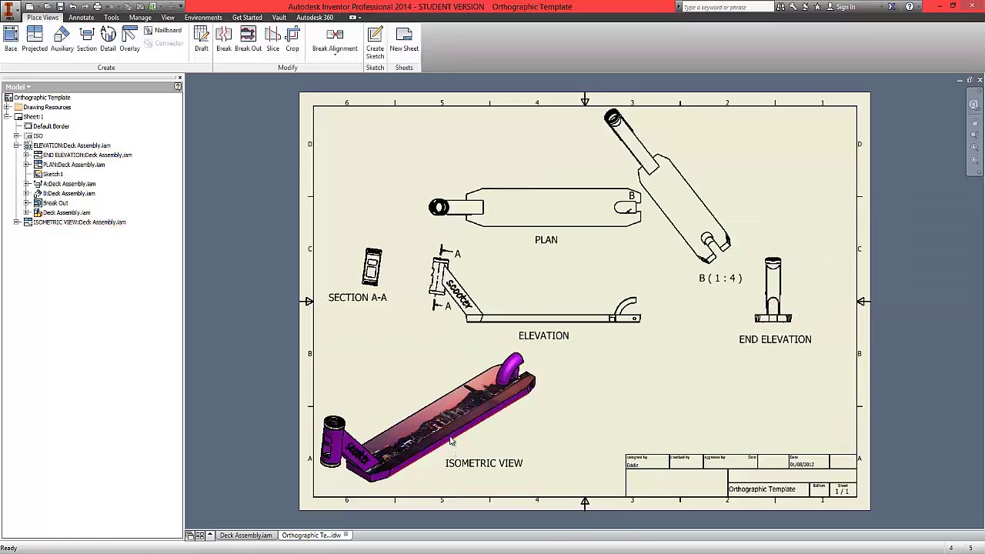
click(83, 17)
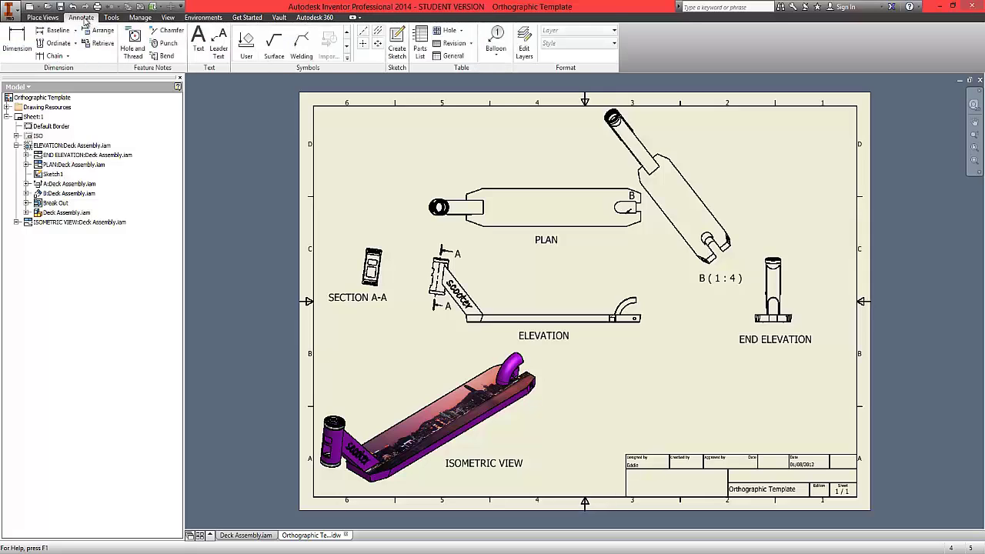
click(17, 46)
scroll(580, 200, up, 3)
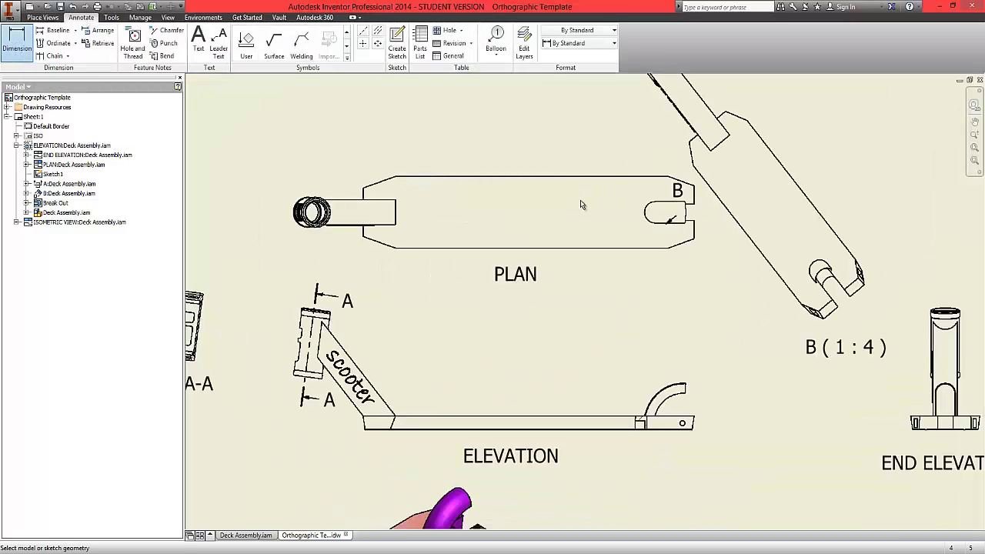
click(374, 186)
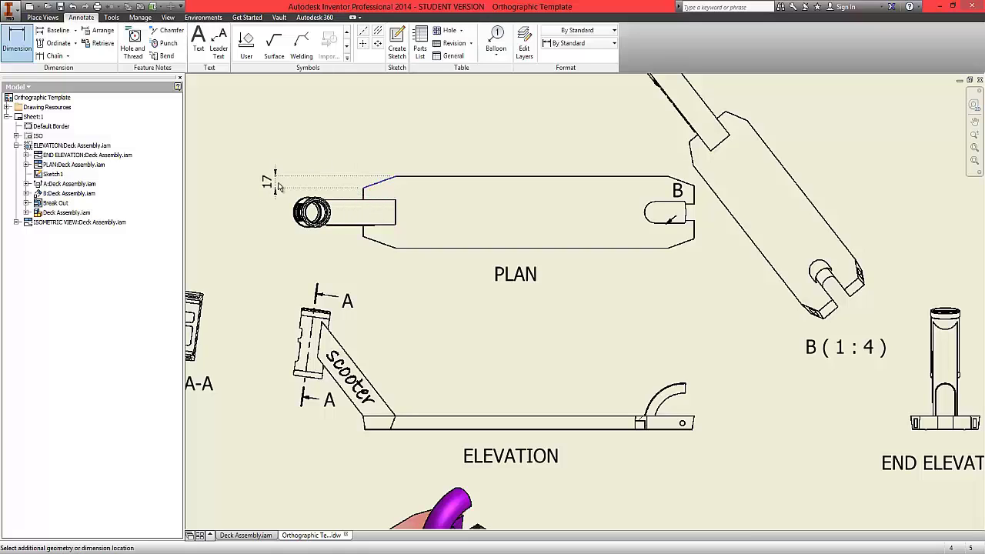
click(260, 181)
click(383, 262)
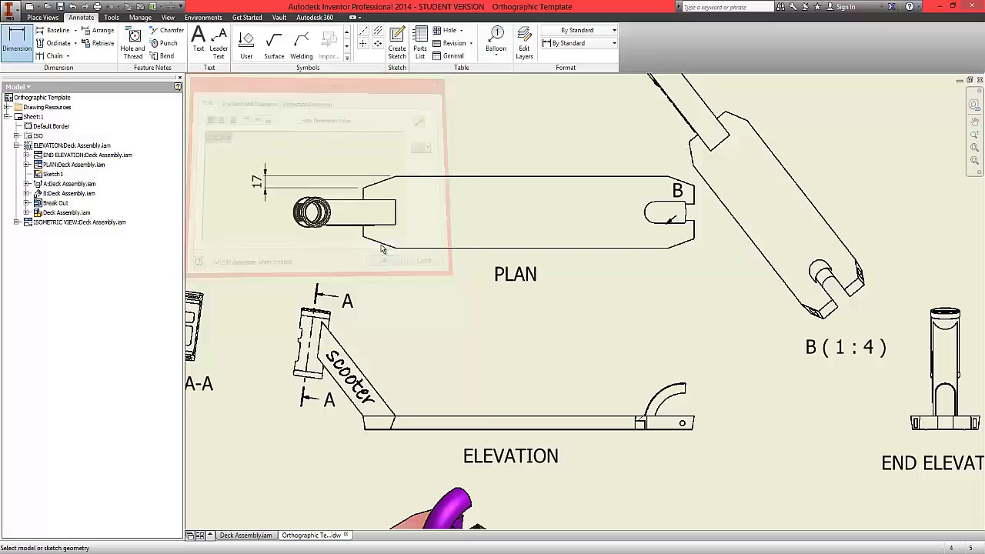
Step: Dimension the vertical offset of the deck's lower chamfered corner at the head tube end of the PLAN view
click(385, 245)
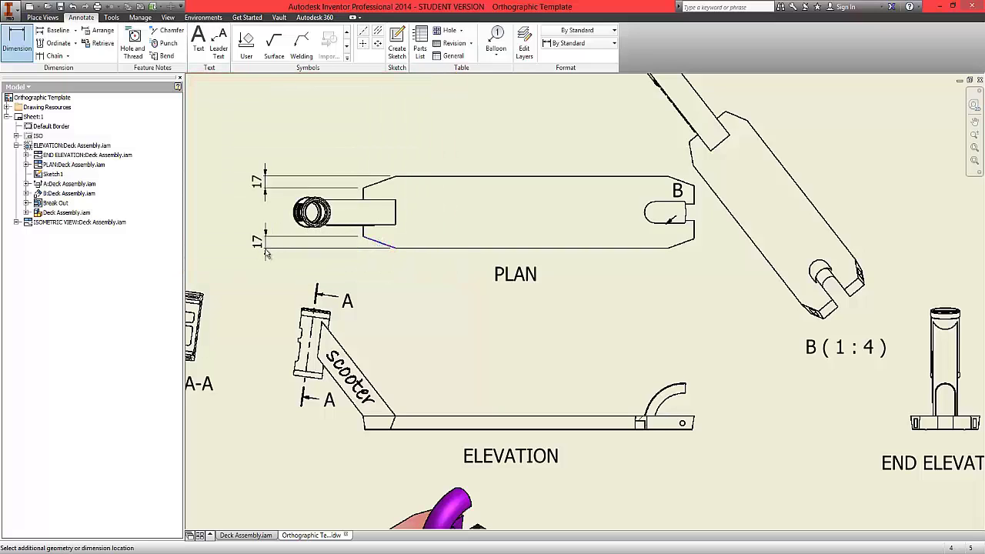
click(266, 244)
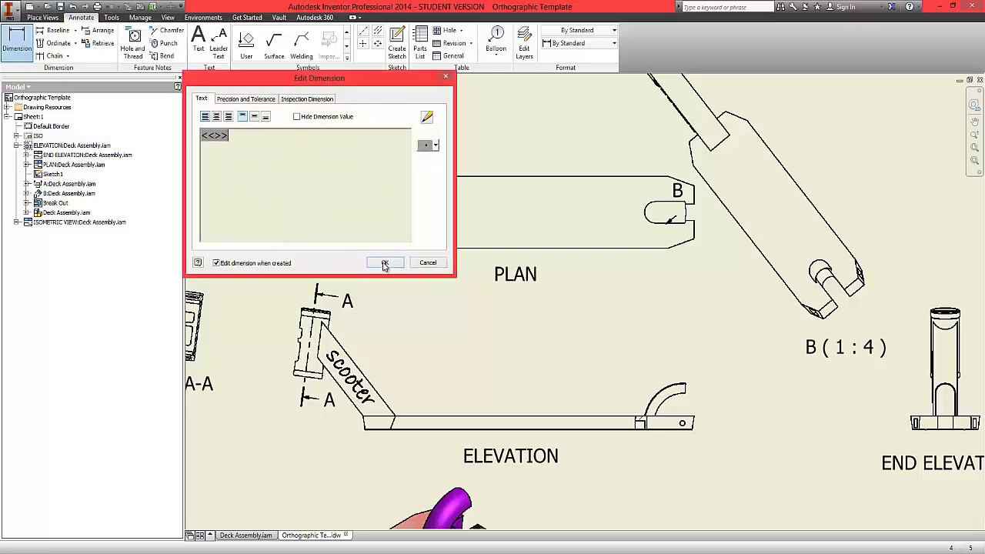
click(384, 263)
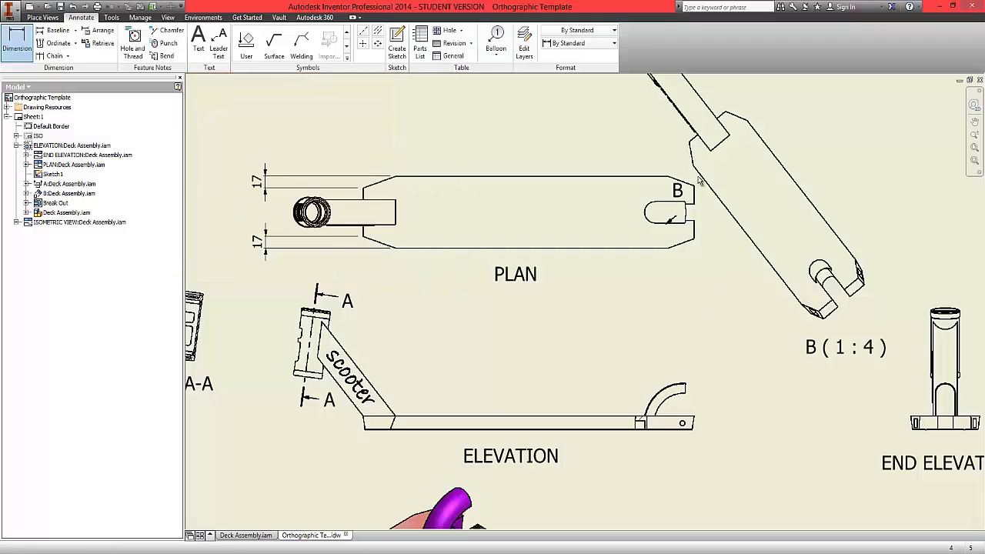
Step: Try to place a chain dimension set along the deck's upper edge and chamfered corners in the PLAN view
click(50, 57)
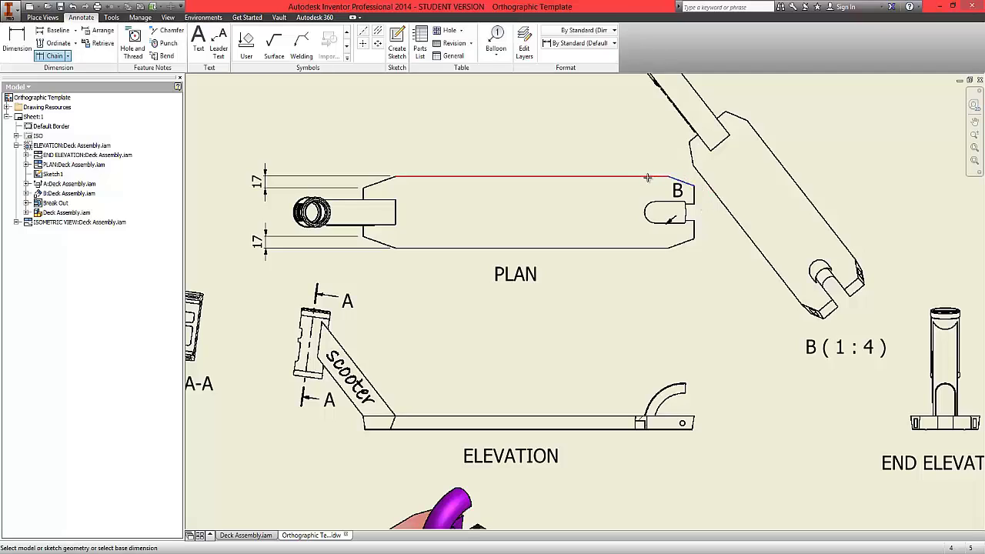
click(659, 177)
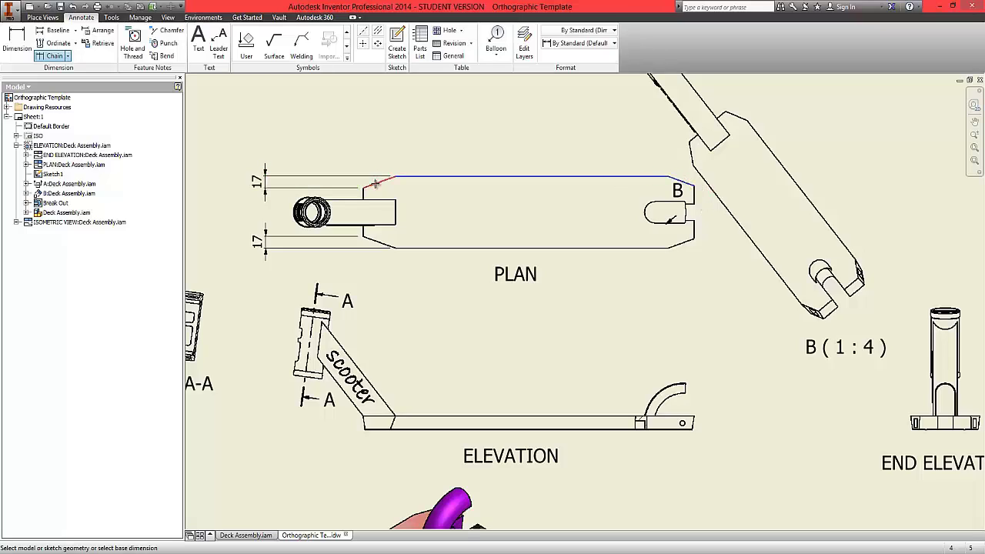
right_click(400, 151)
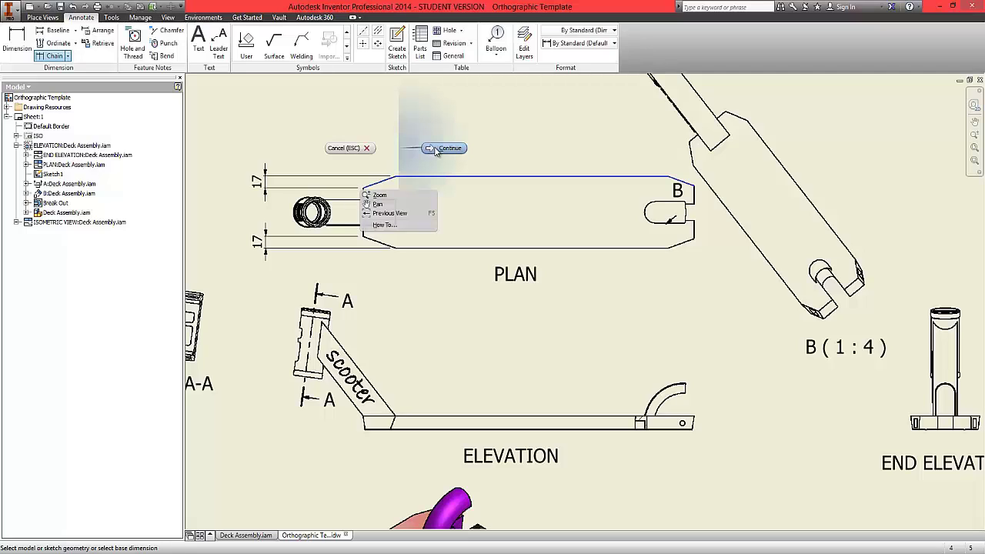
click(434, 148)
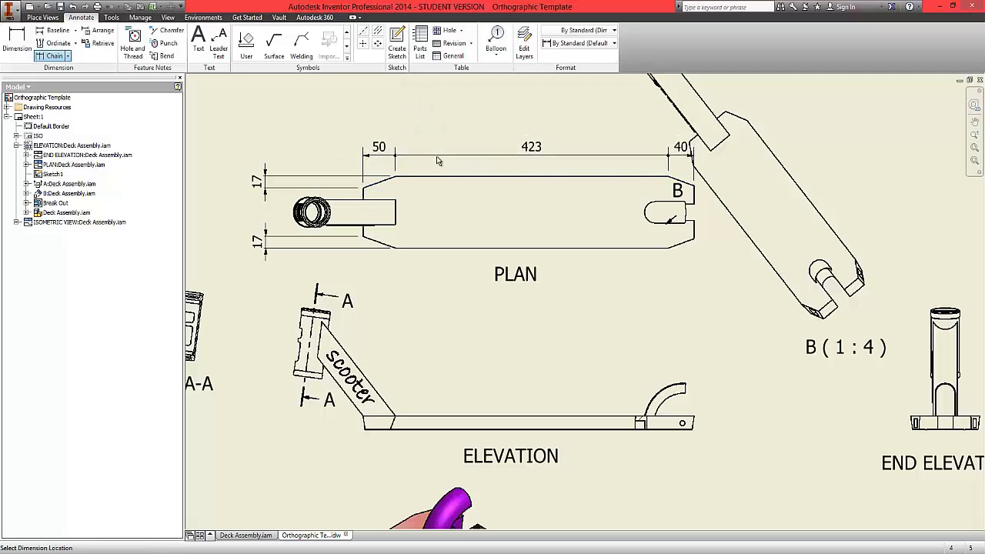
click(404, 166)
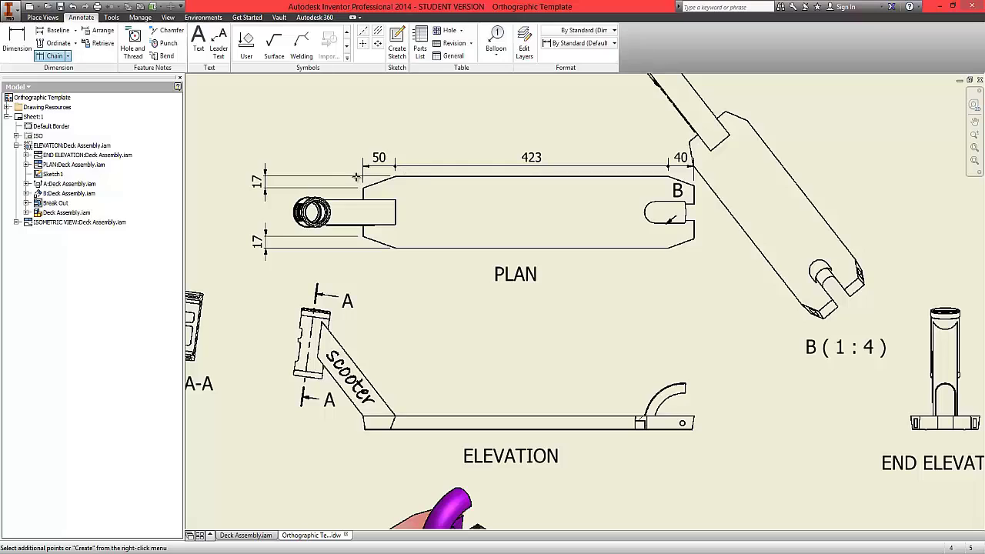
scroll(336, 422, down, 2)
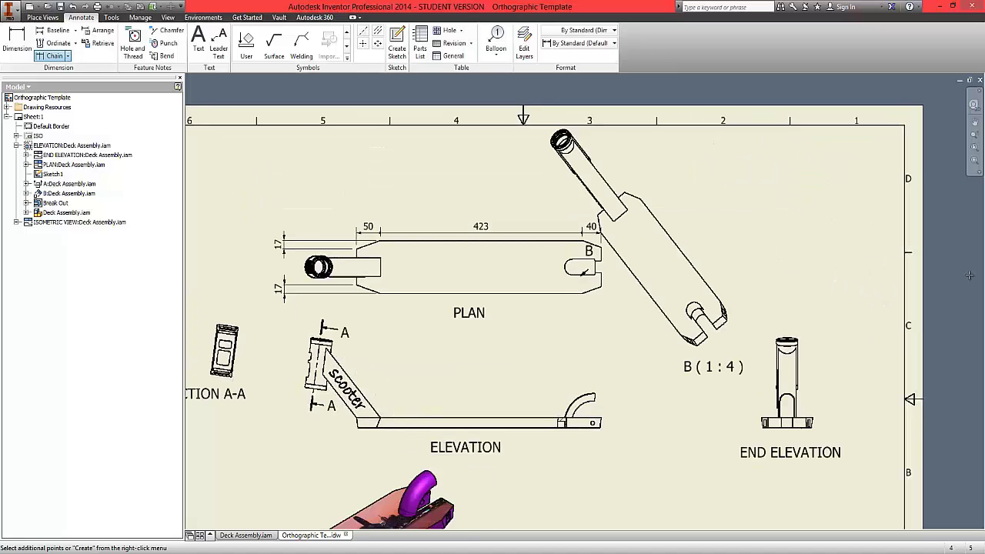
key(Escape)
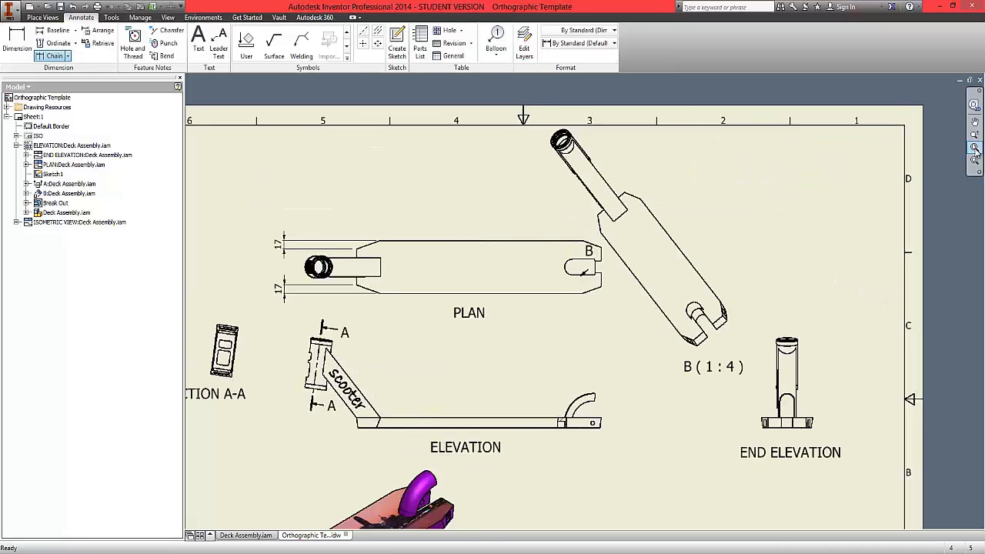
click(973, 149)
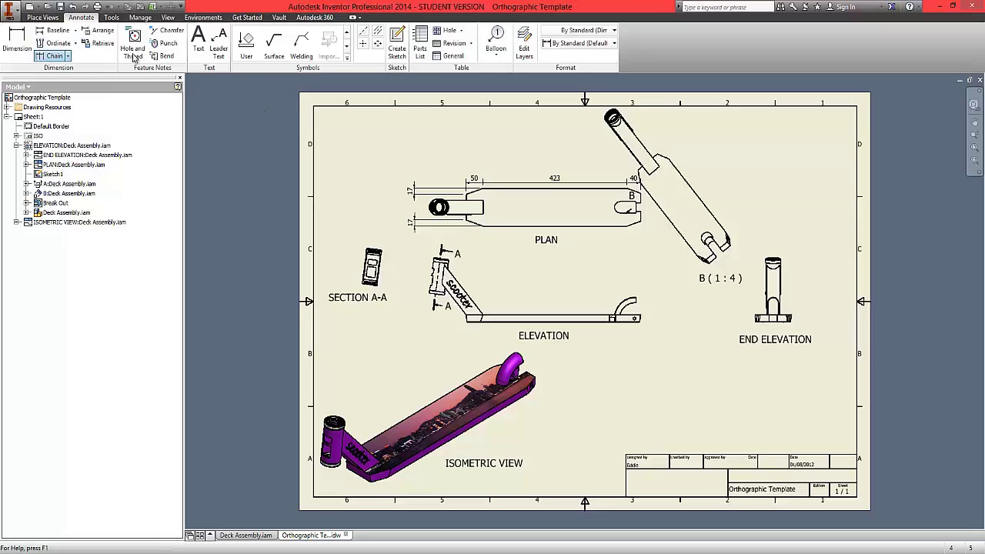
Step: Create a structured parts list from the ELEVATION view and place it just above the title block
click(418, 32)
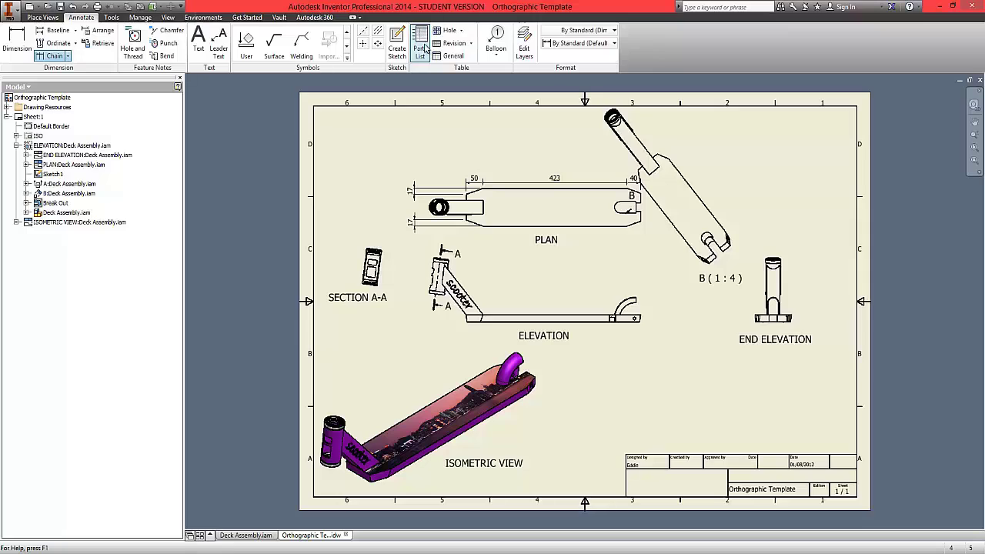
click(424, 44)
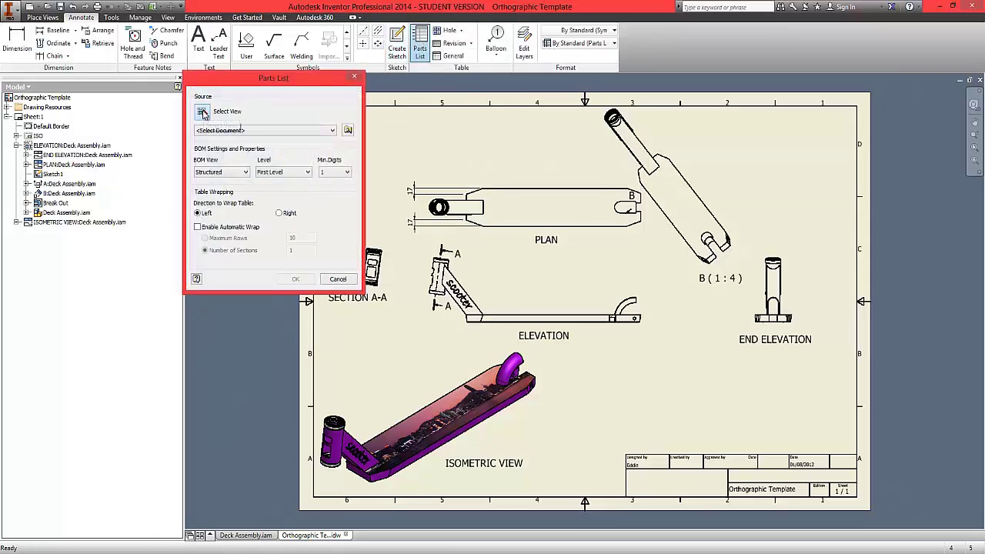
click(497, 285)
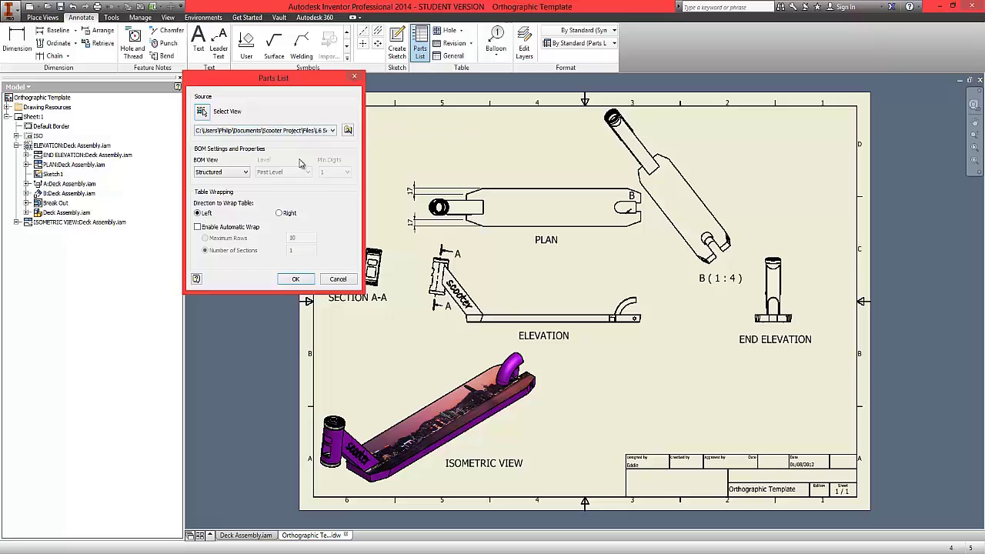
click(294, 279)
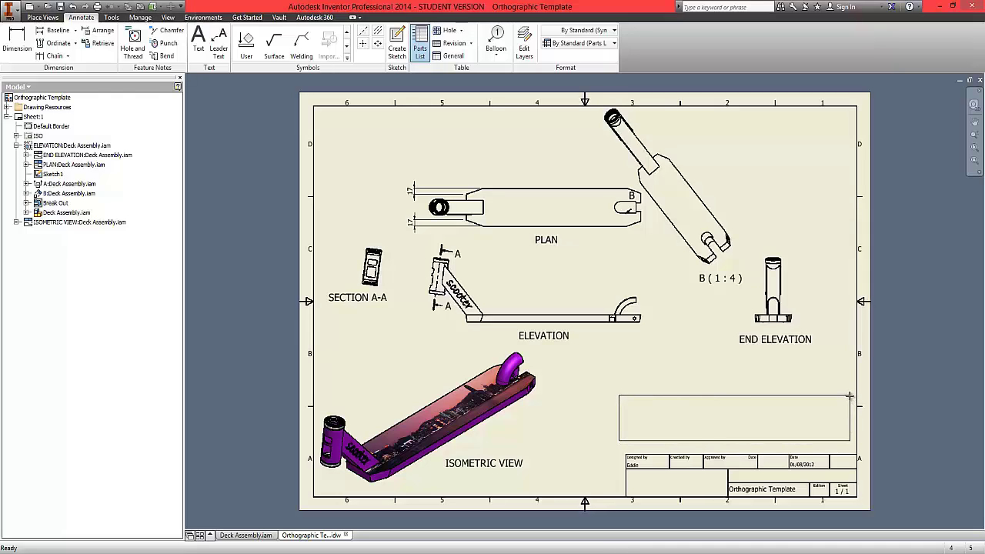
click(850, 397)
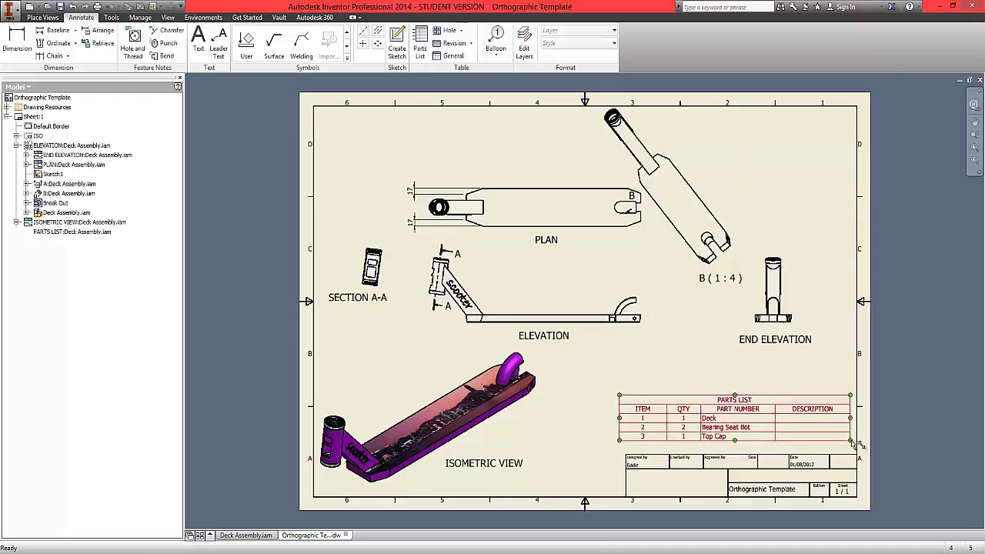
Step: Edit the parts list and enter Aluminium as the description of the Deck
click(720, 399)
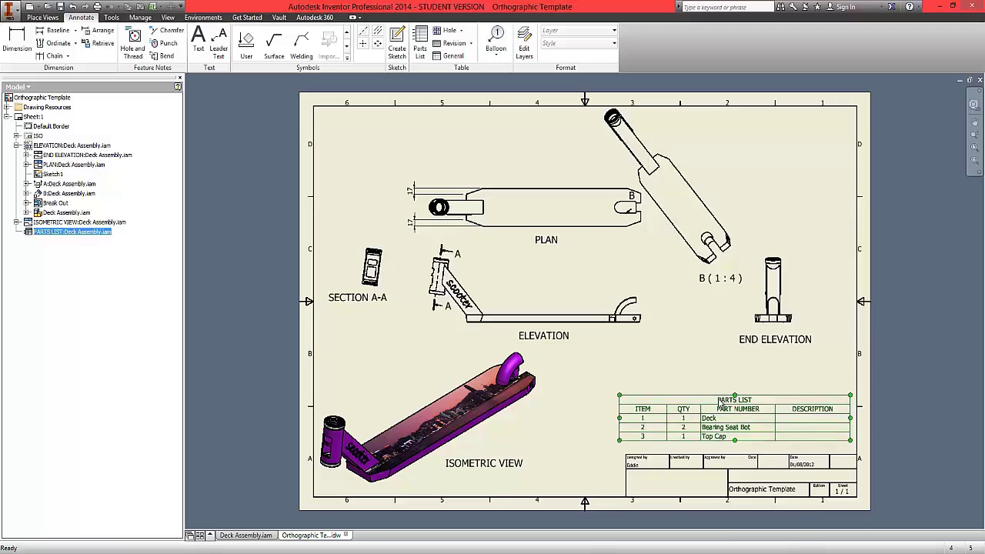
right_click(721, 398)
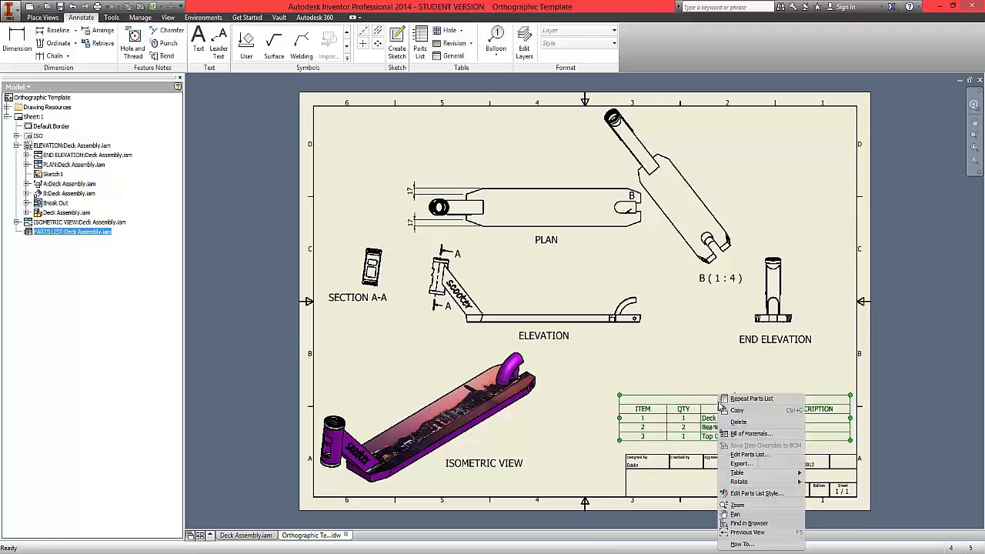
click(748, 454)
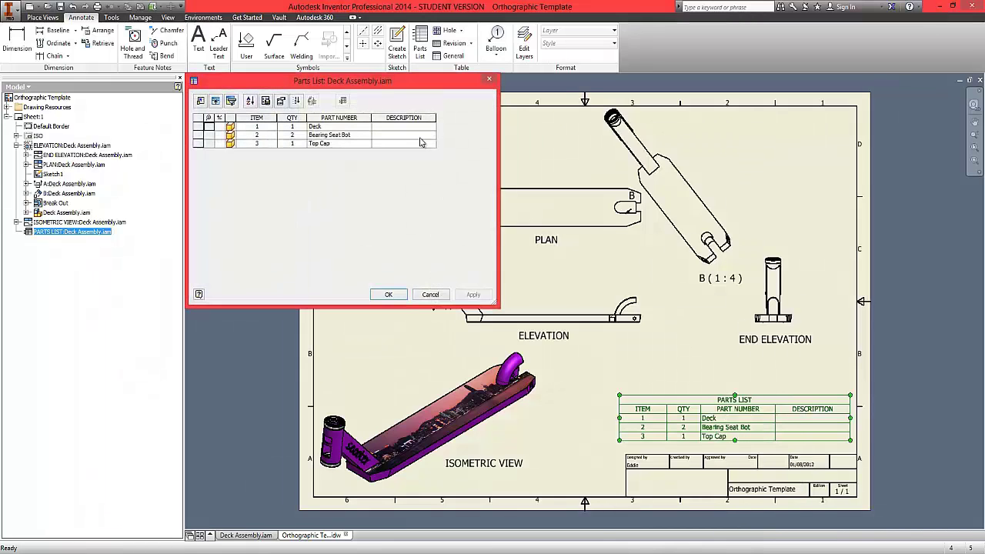
click(394, 126)
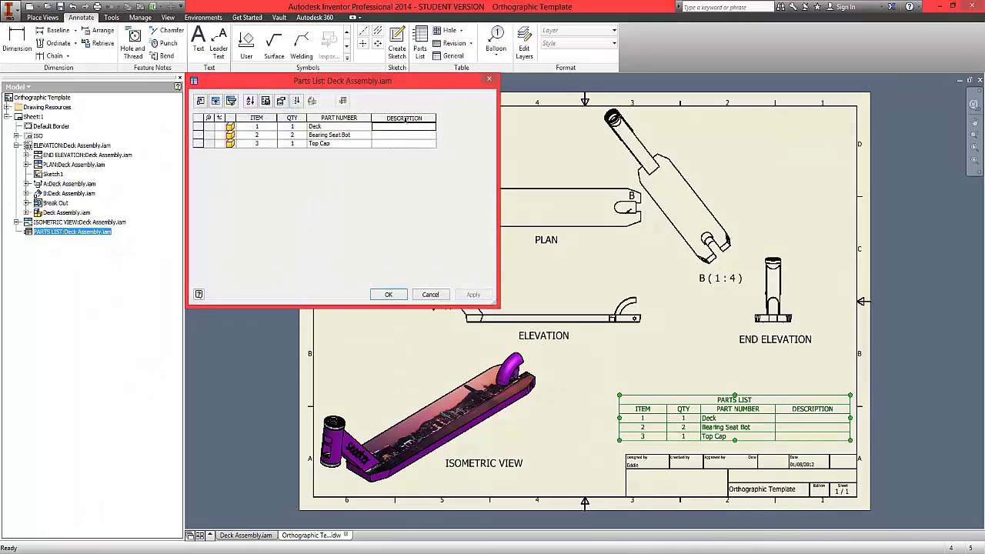
text(Aluminium)
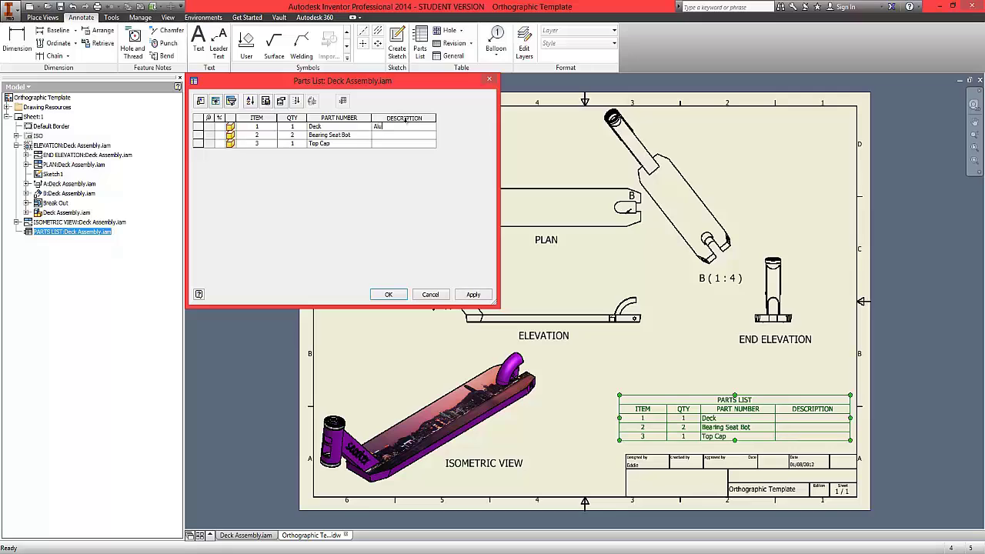
key(Return)
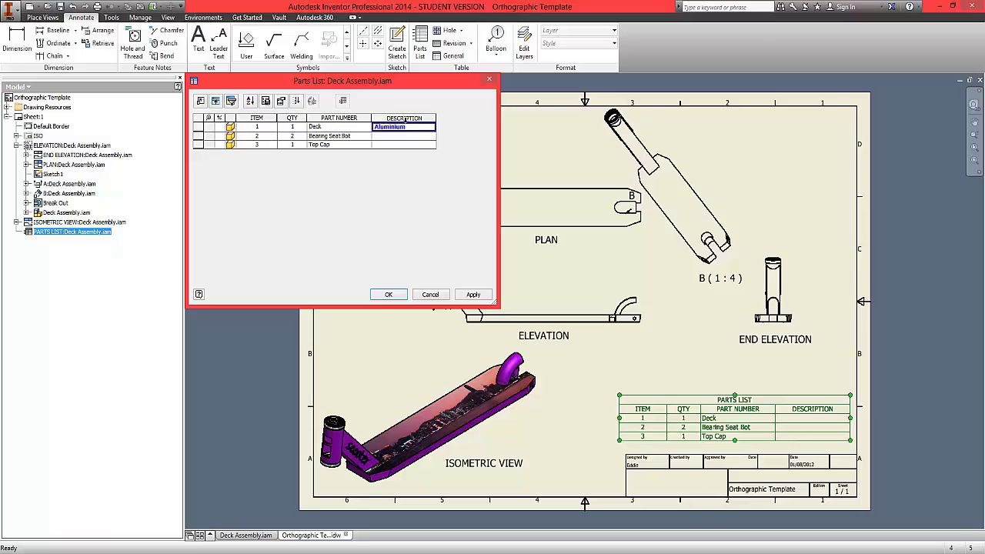
Step: Describe Bearing Seat Bot and Top Cap as Chrome, apply the edits, and move the parts list flush against the title block
click(398, 136)
text(Chrome)
click(392, 146)
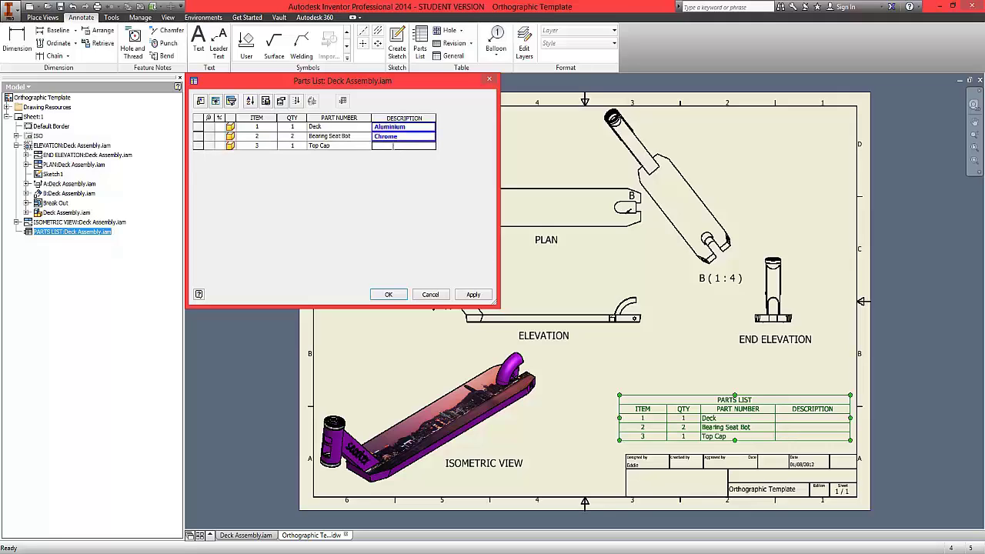
text(Chrome)
click(389, 294)
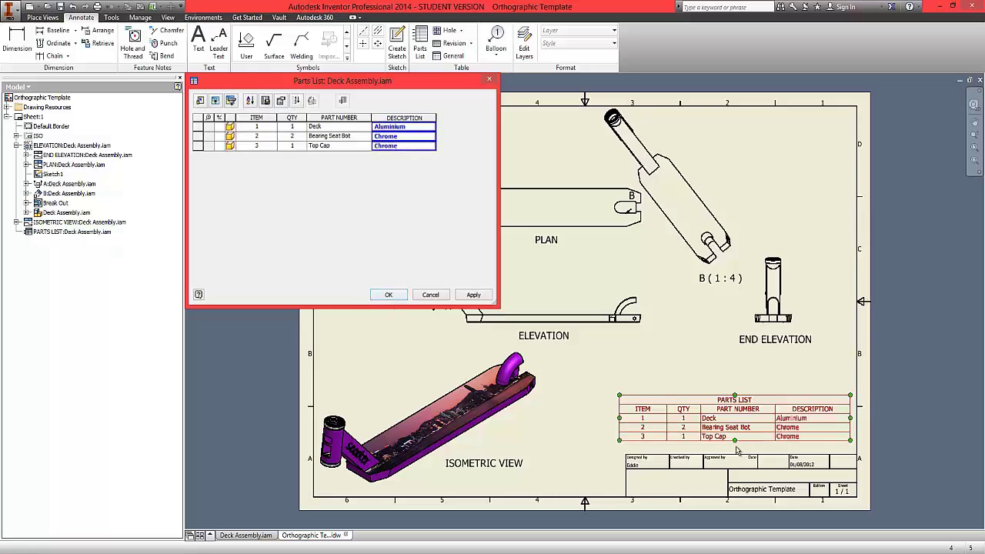
drag(730, 403, 737, 419)
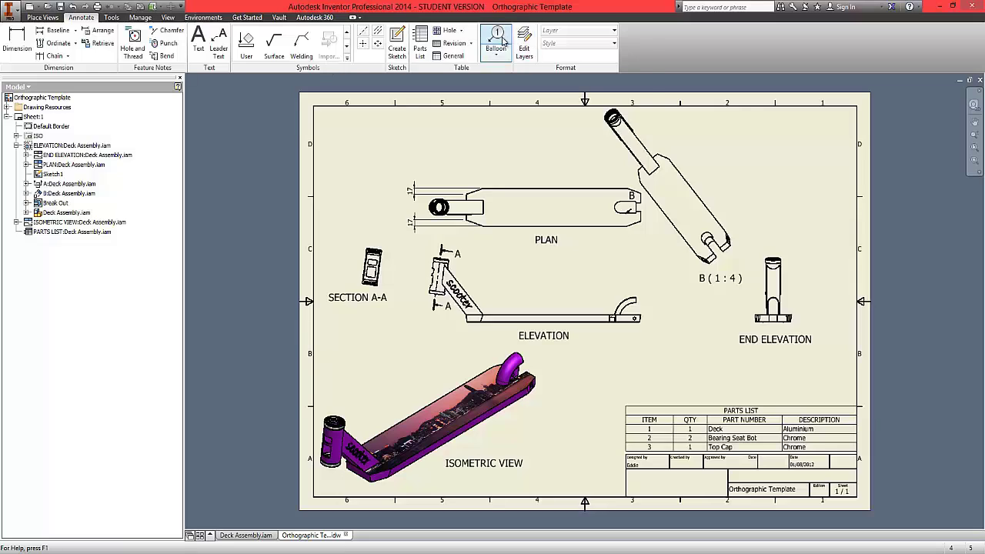
Step: Add a balloon to the deck's upper edge in the ELEVATION view, placed above the deck with a bent leader
click(501, 40)
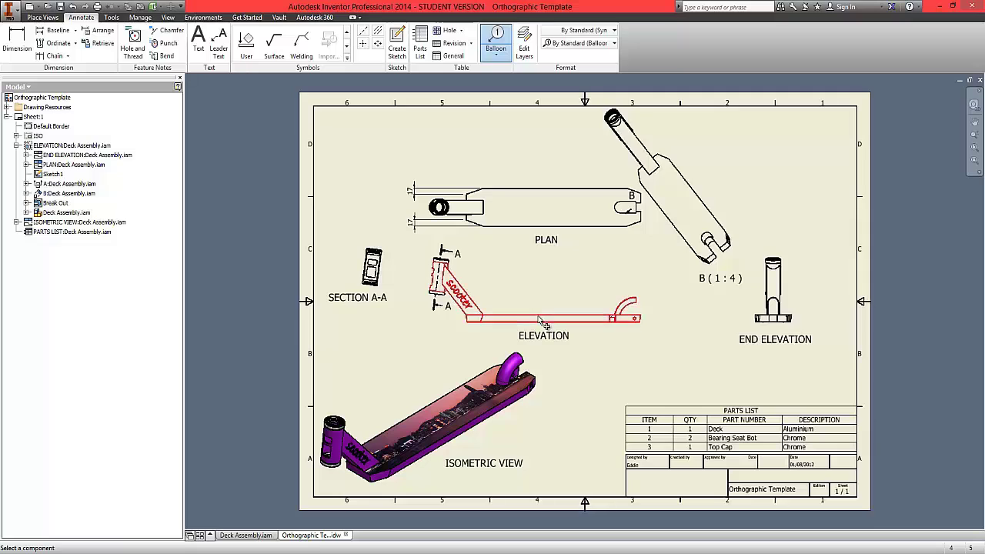
scroll(486, 309, up, 2)
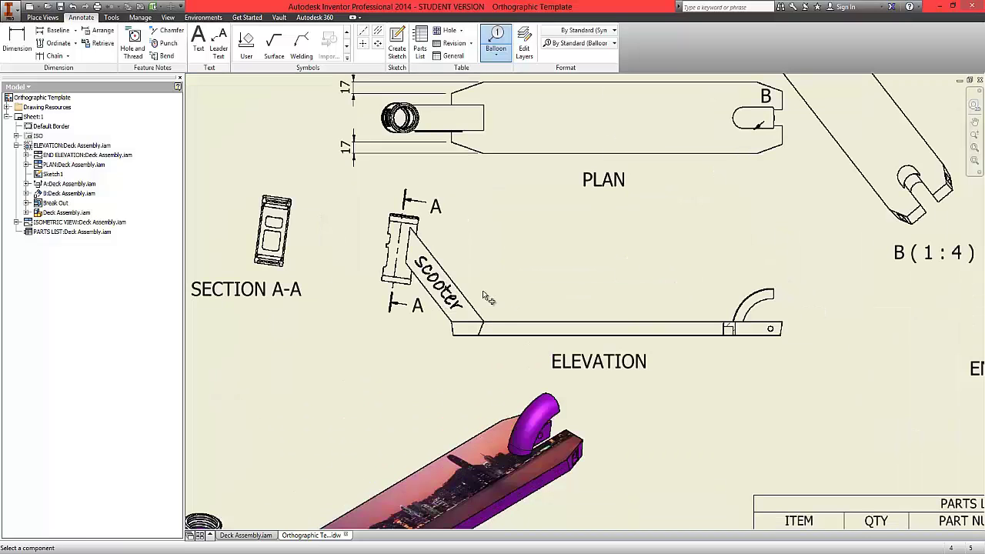
click(587, 322)
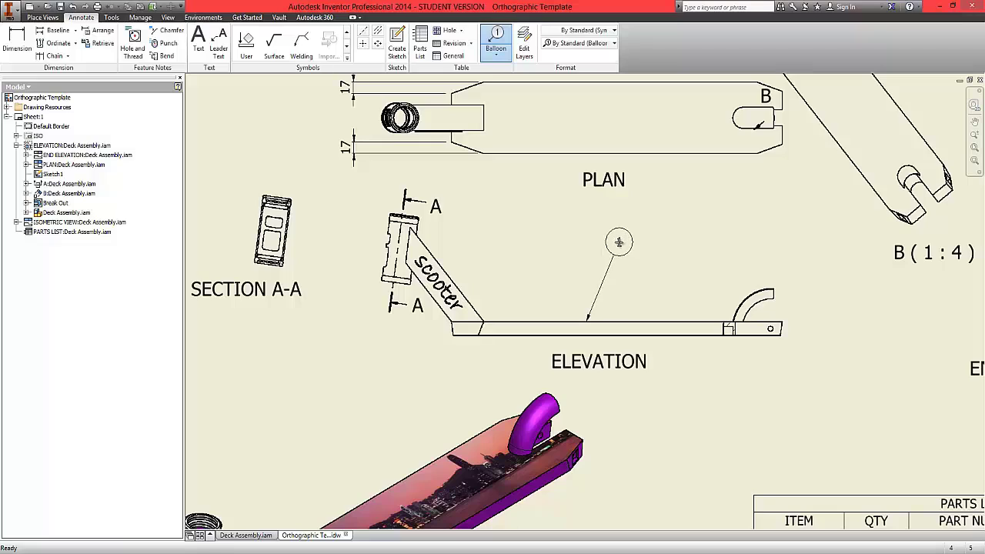
click(619, 242)
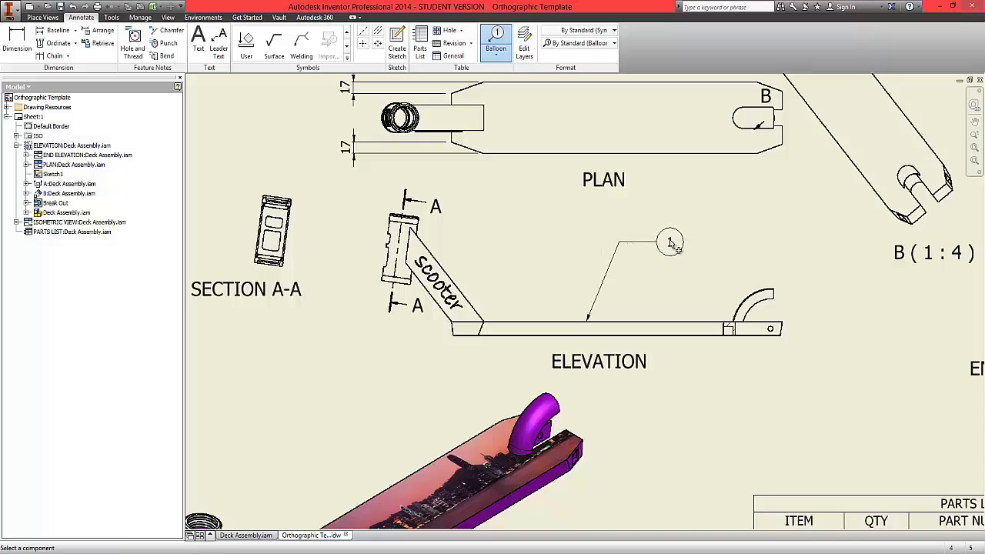
click(670, 241)
Step: Add a balloon to the bearing seat at the head tube's lower end in the ELEVATION view, beside the tube
scroll(586, 226, down, 3)
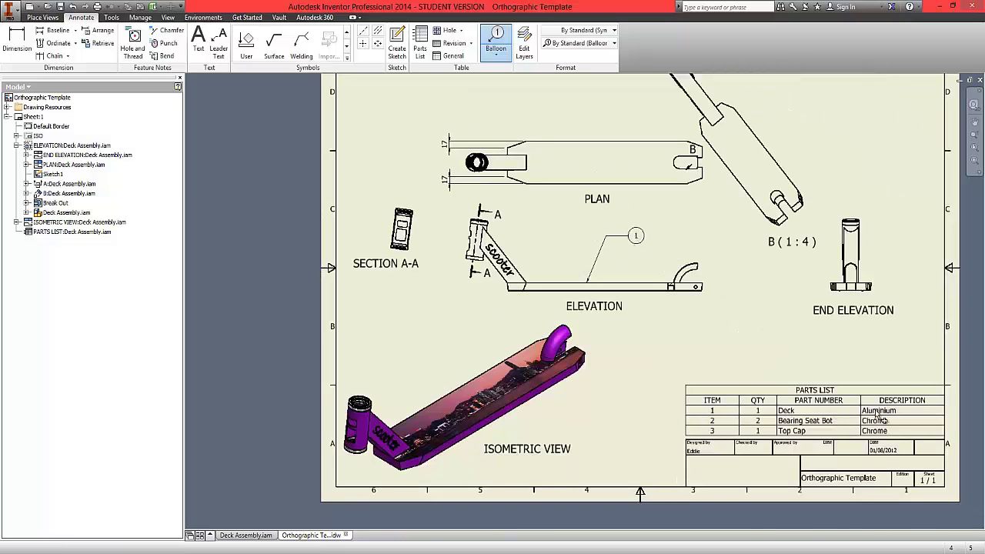
scroll(472, 263, up, 3)
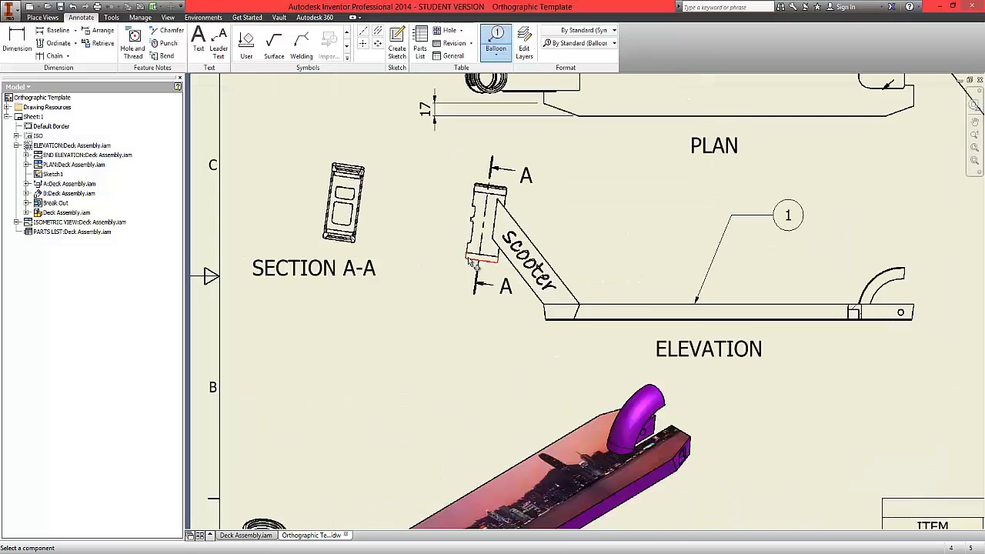
click(471, 261)
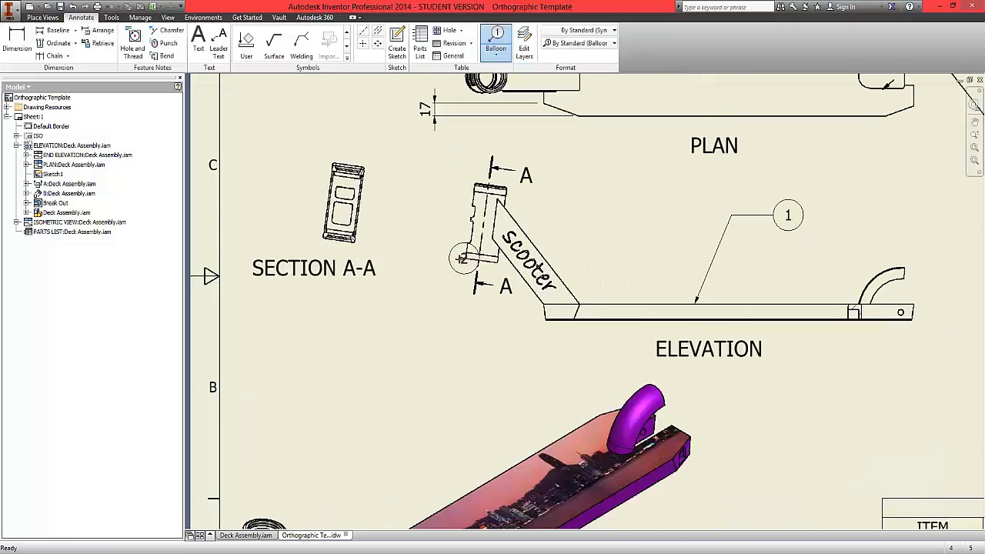
click(430, 218)
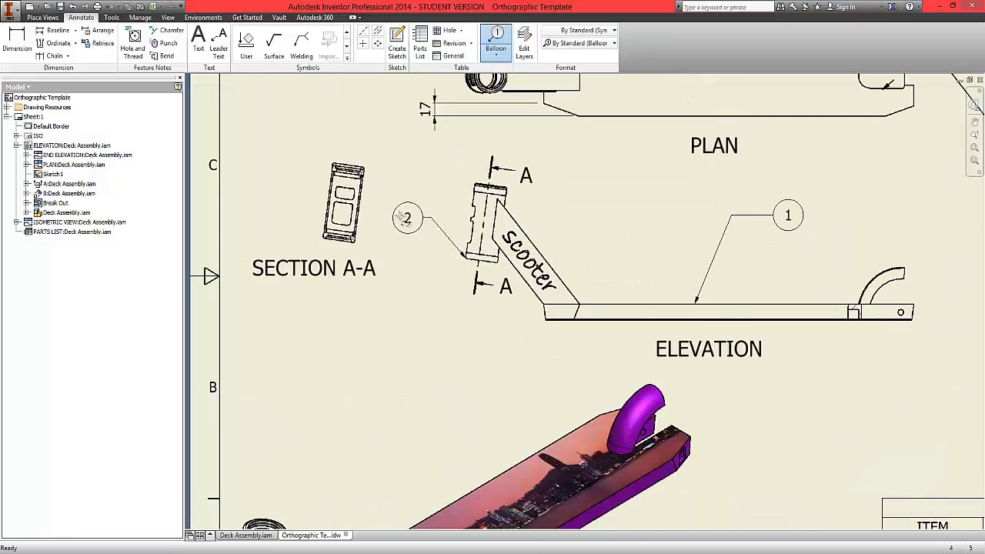
click(399, 222)
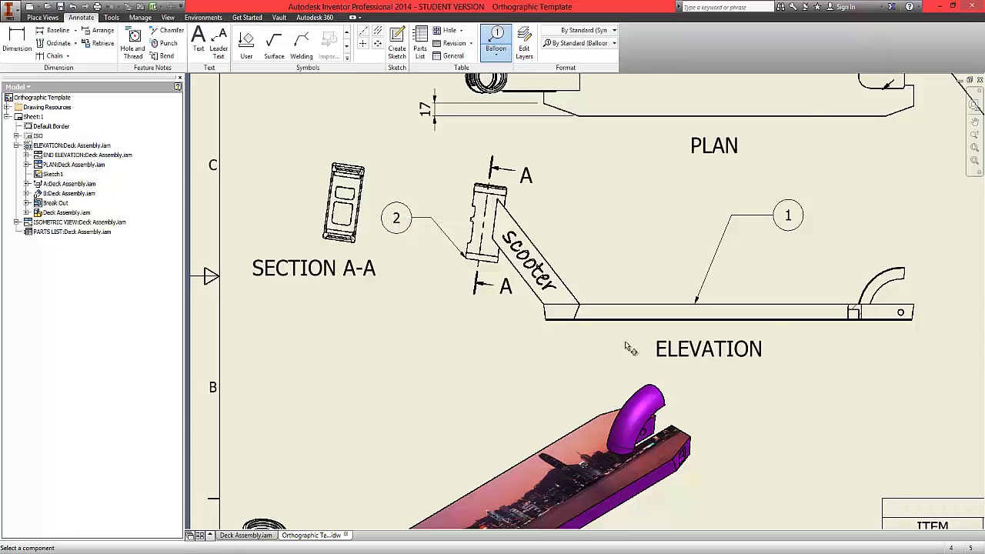
Step: Add a balloon to the top cap on the head tube in the ELEVATION view, above the bearing seat balloon
scroll(631, 347, down, 2)
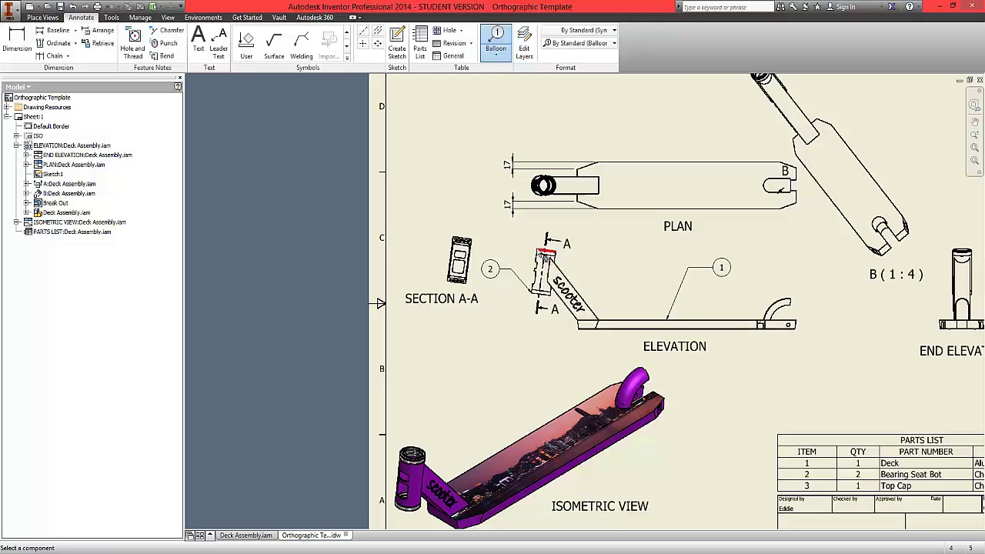
click(543, 256)
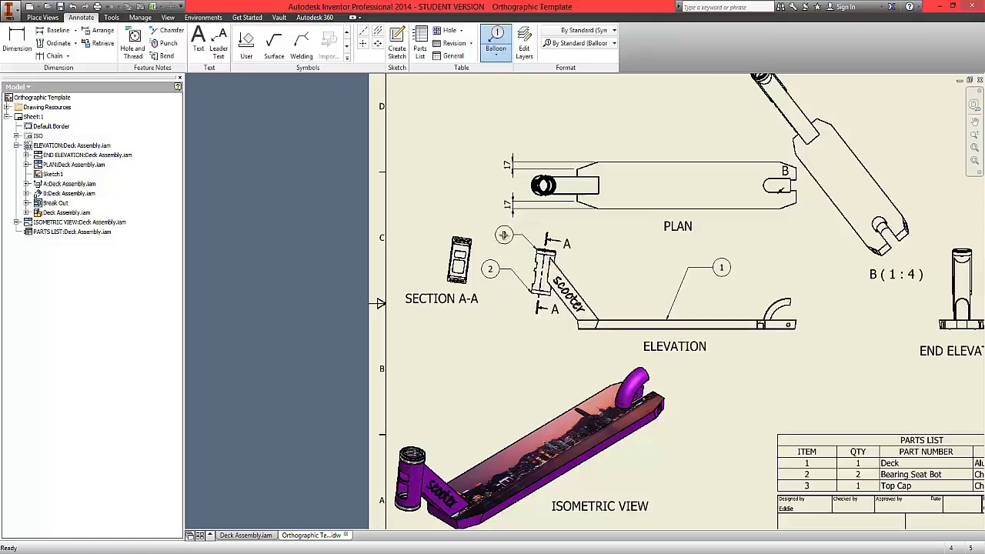
click(500, 236)
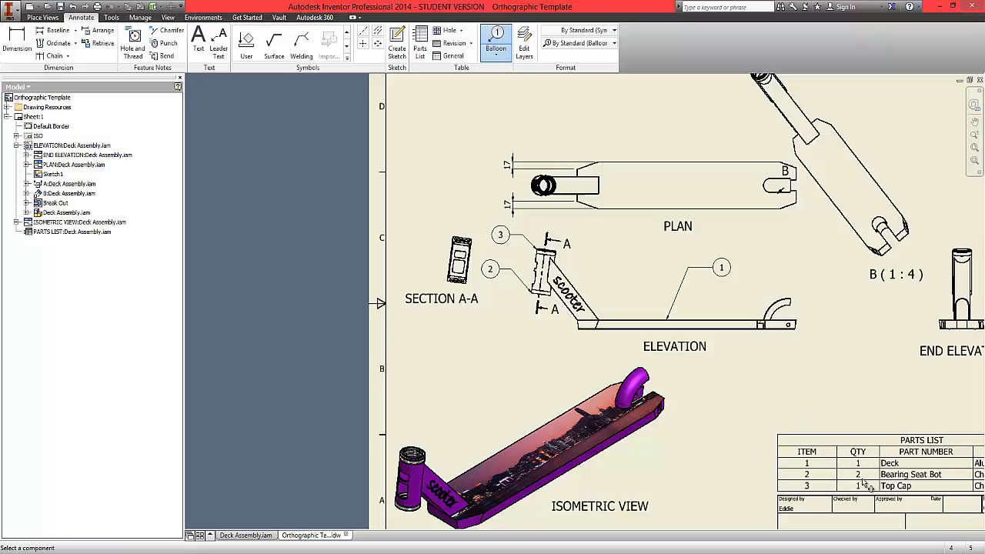
click(974, 149)
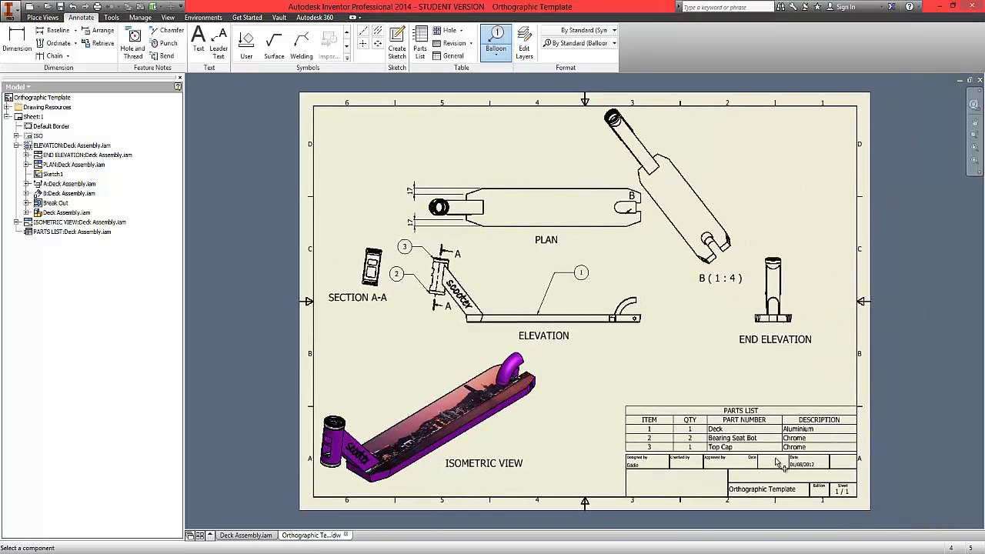